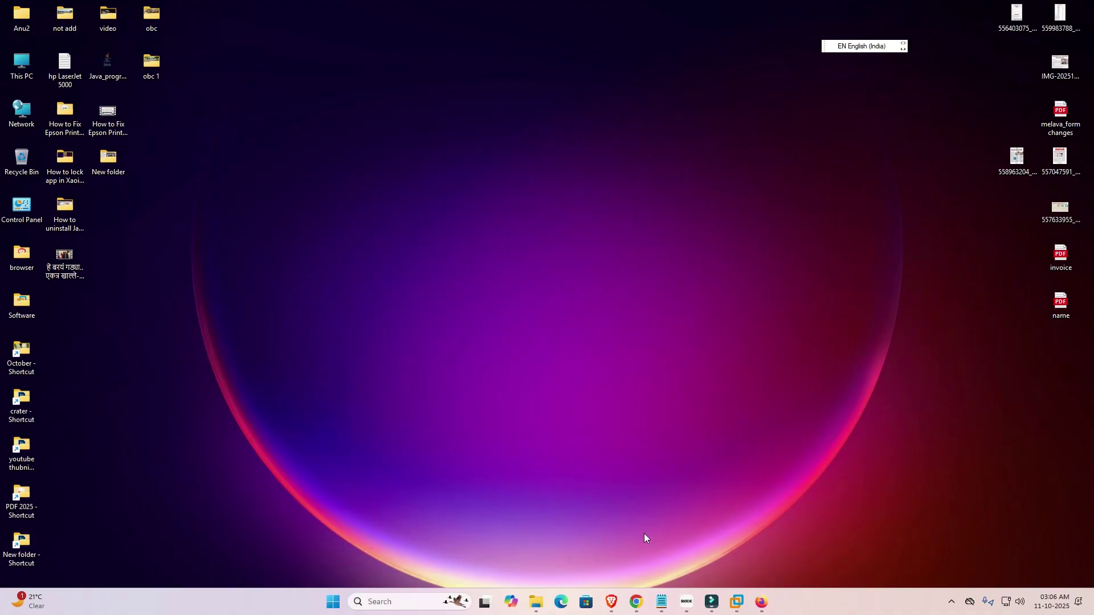
- Rerun the 'epson l3251 driver download' Google search and open the Epson India L3251 result in a new tab
click(639, 605)
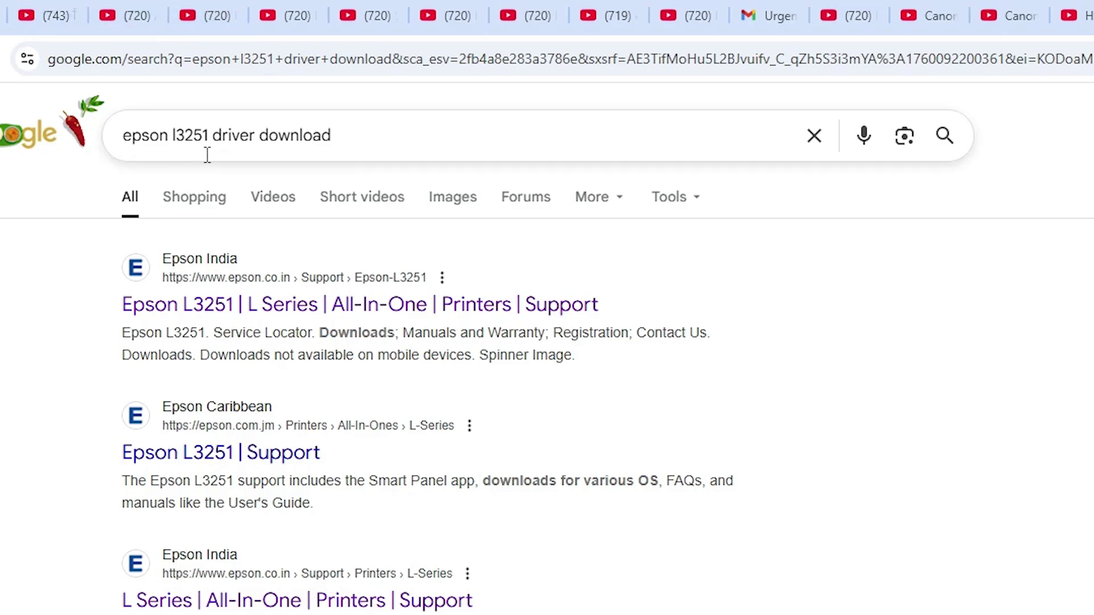
click(433, 134)
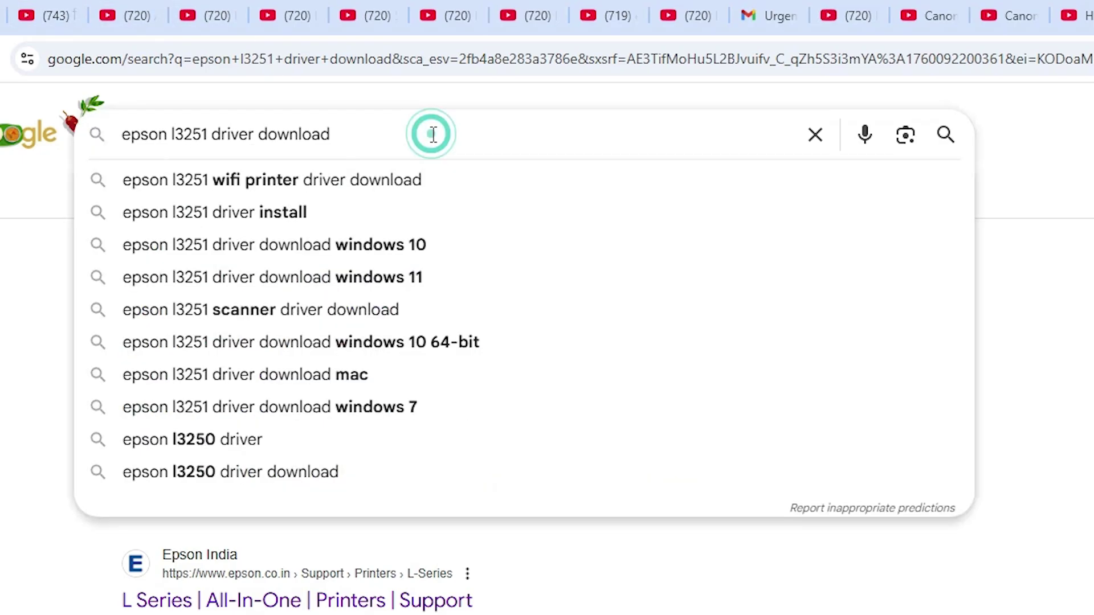
key(Return)
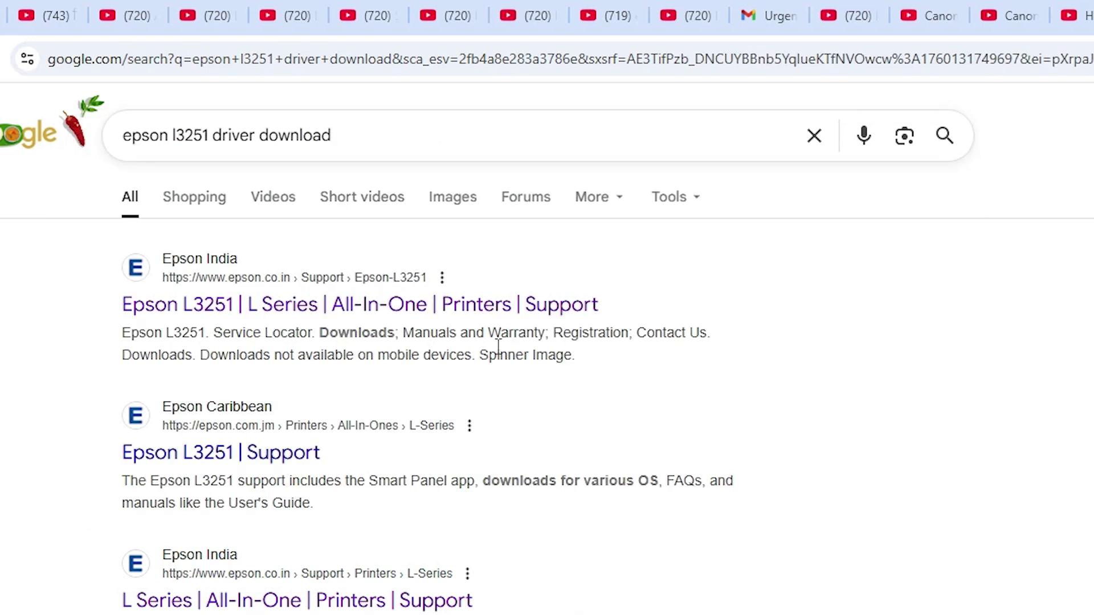
right_click(327, 312)
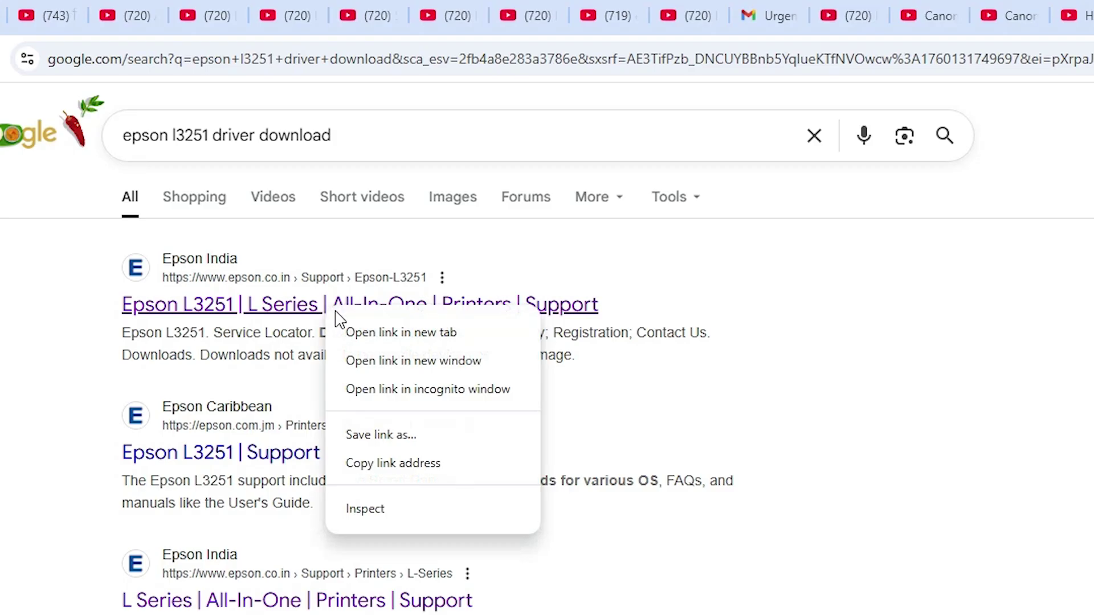
click(375, 328)
- On the Epson L3251 support page, keep Windows 10 64-bit as the operating system
click(958, 11)
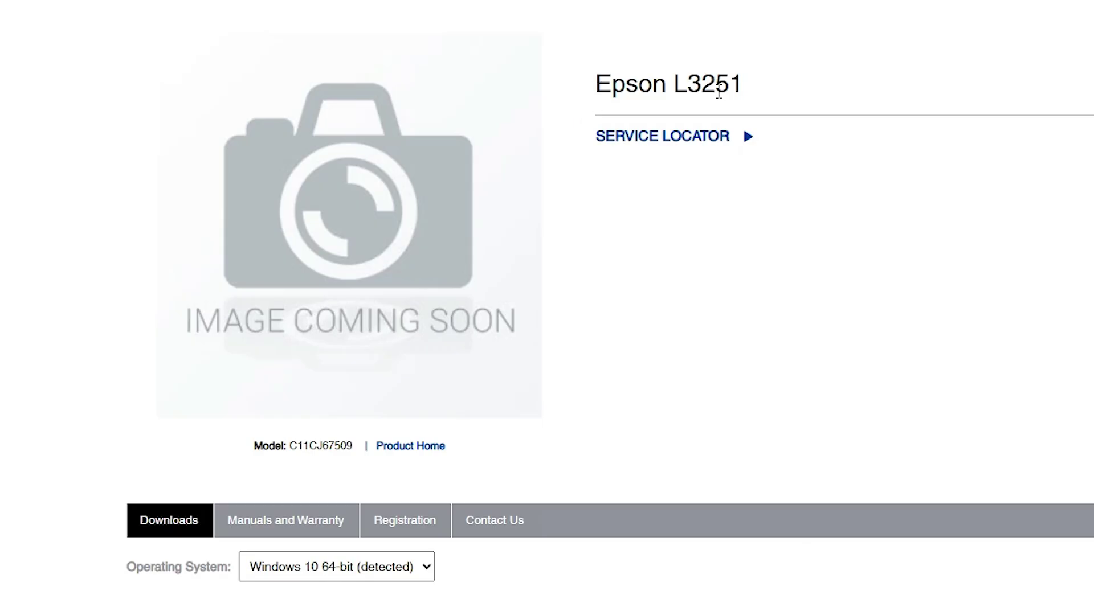
drag(745, 89, 596, 97)
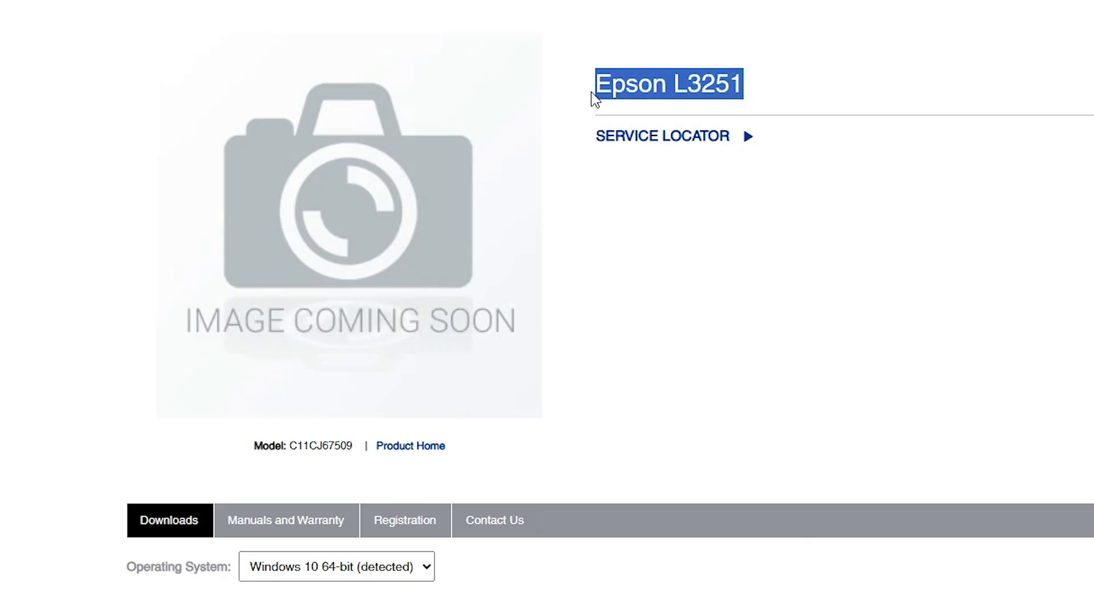
scroll(707, 385, down, 4)
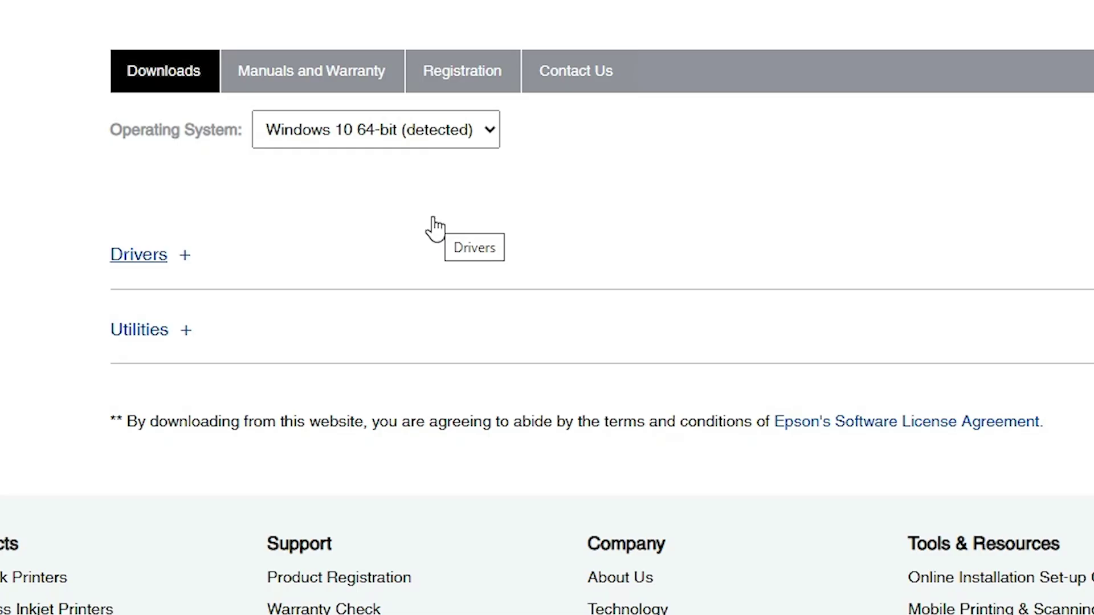
click(368, 120)
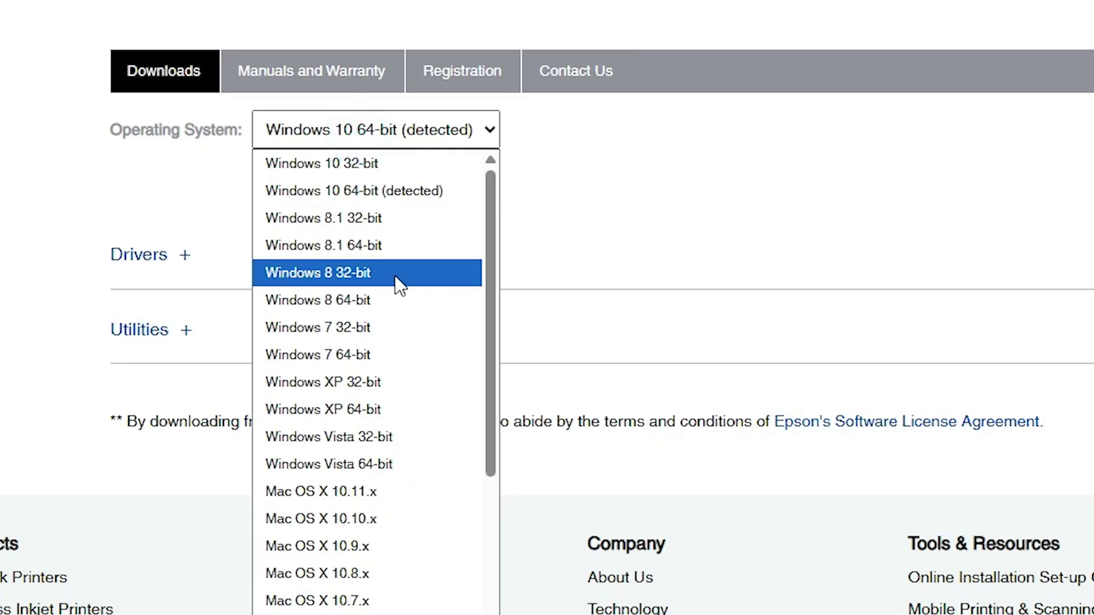
click(368, 194)
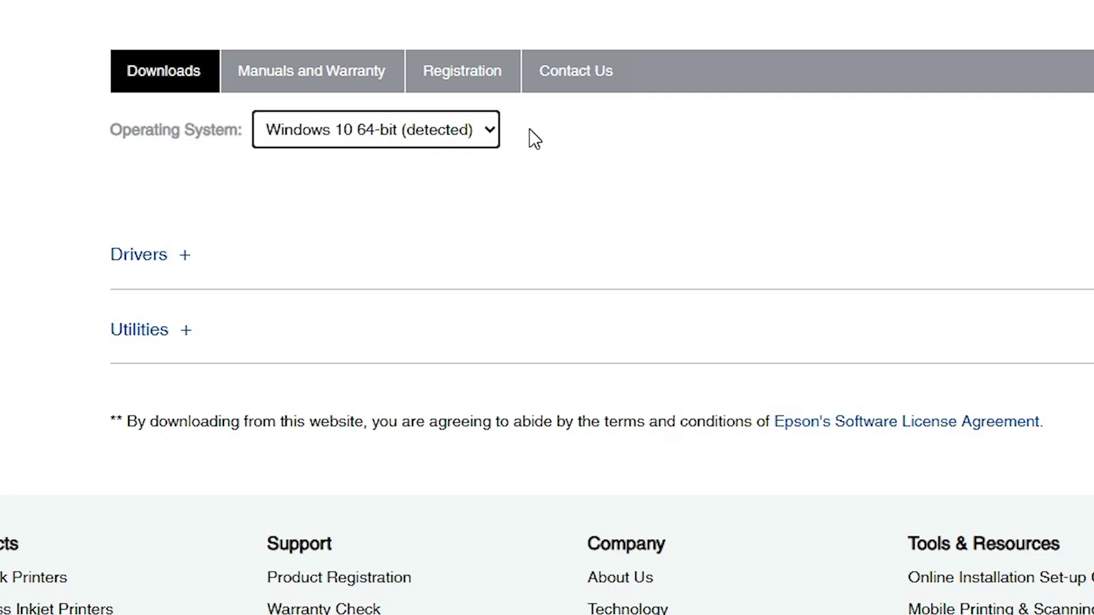
- Download the L3250 Epson Scan 2 scanner driver from Drivers and show it in its folder
scroll(330, 140, down, 2)
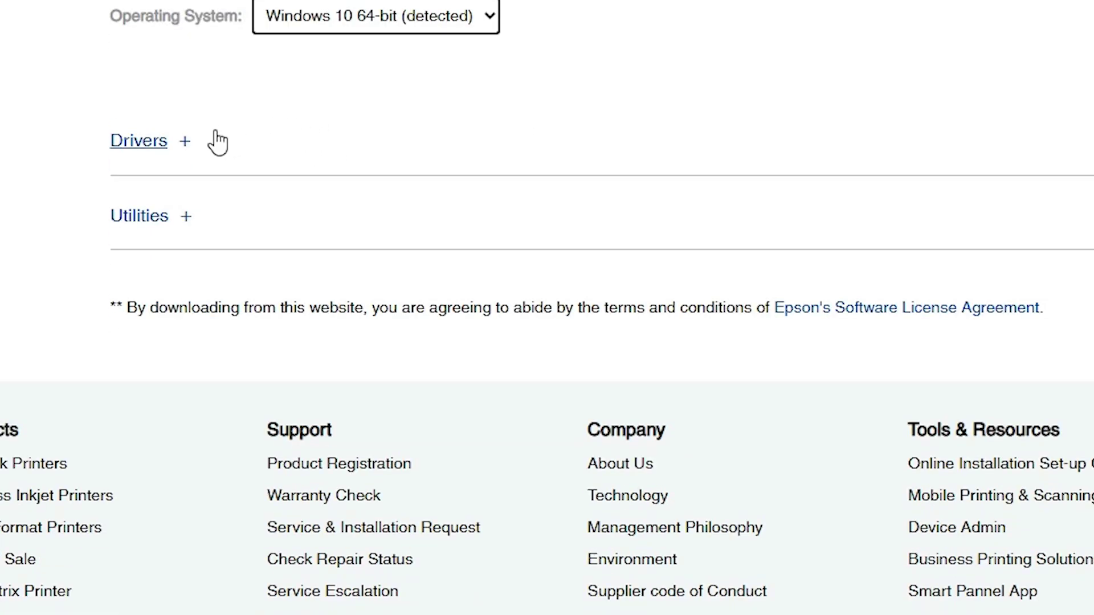
click(185, 142)
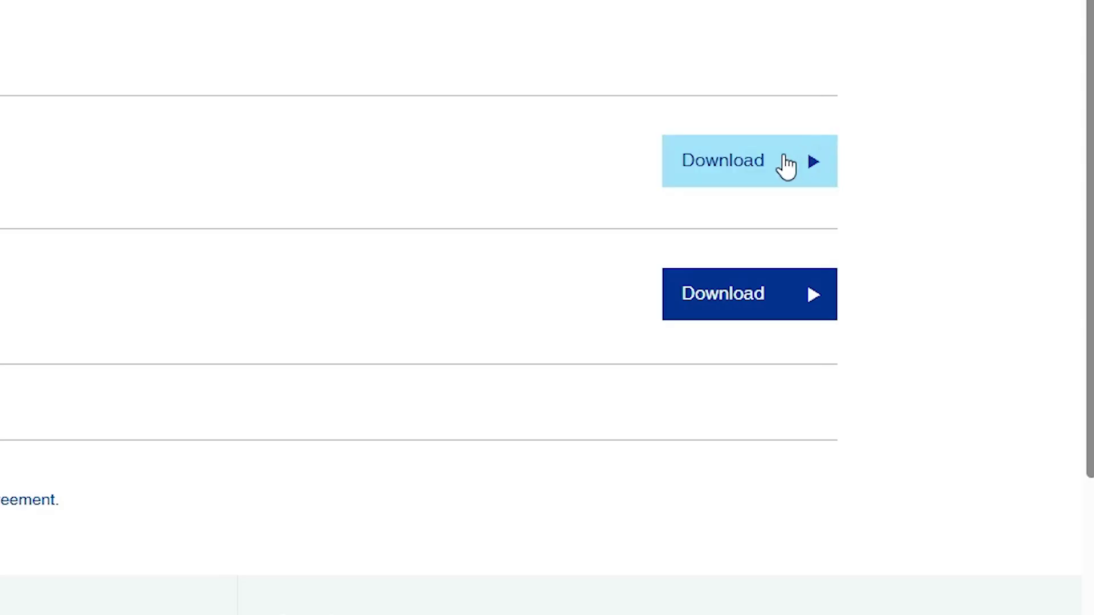
click(783, 154)
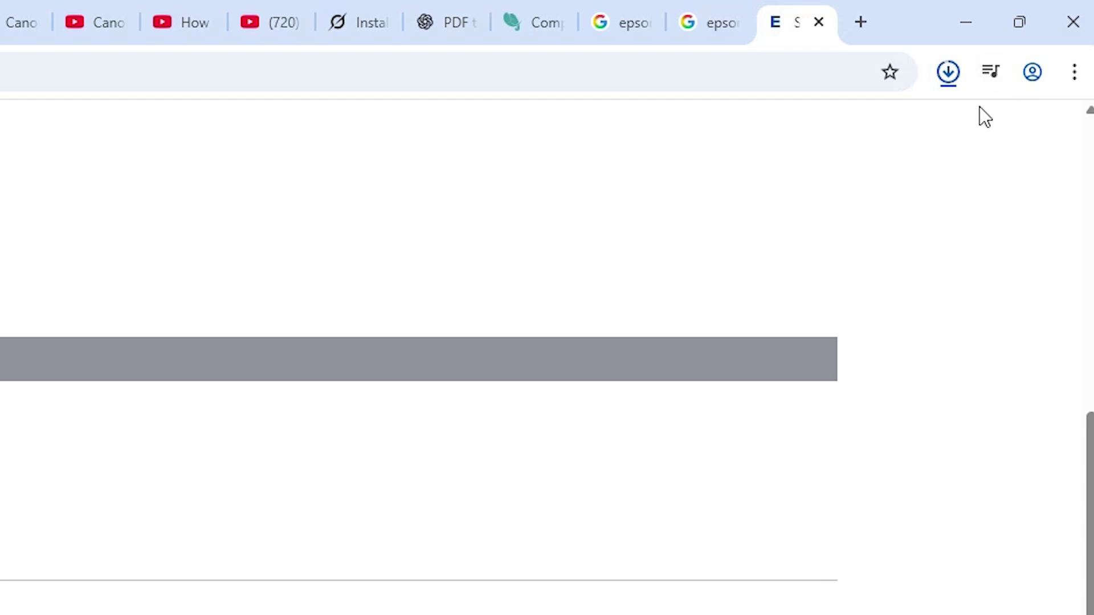
click(954, 79)
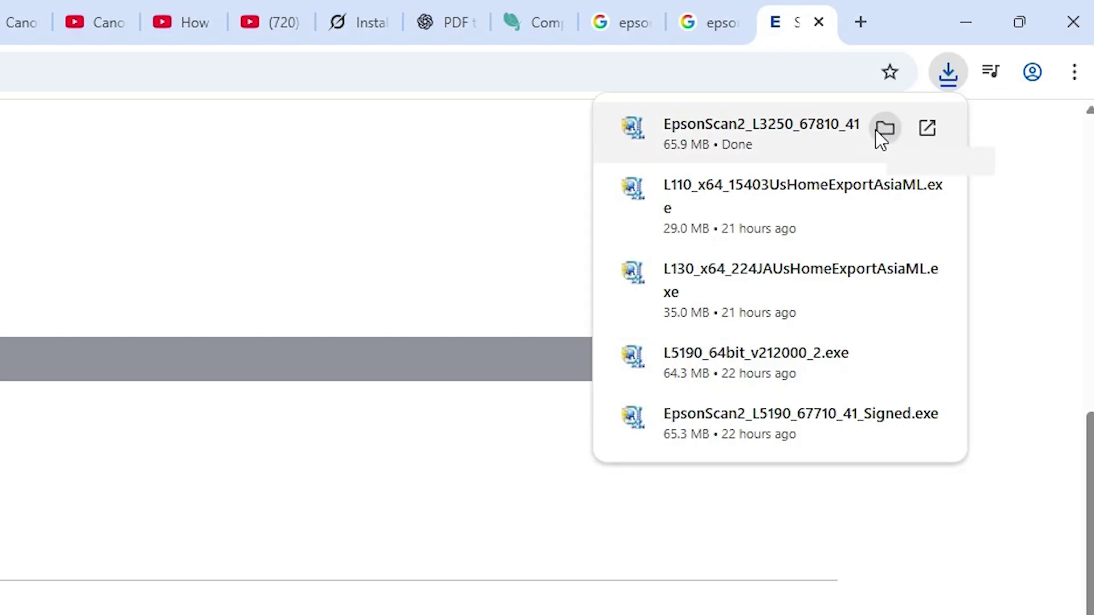
click(876, 129)
- Move the EpsonScan2_L3250_67810_41_Signed.exe installer from Downloads to the desktop and close Explorer
click(966, 22)
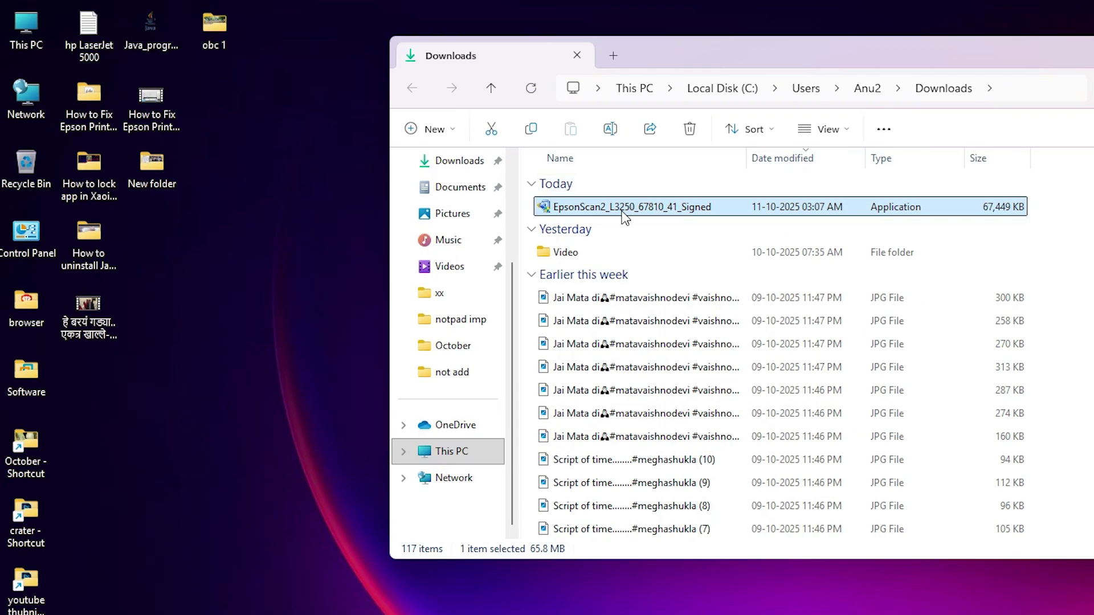
drag(623, 212, 227, 364)
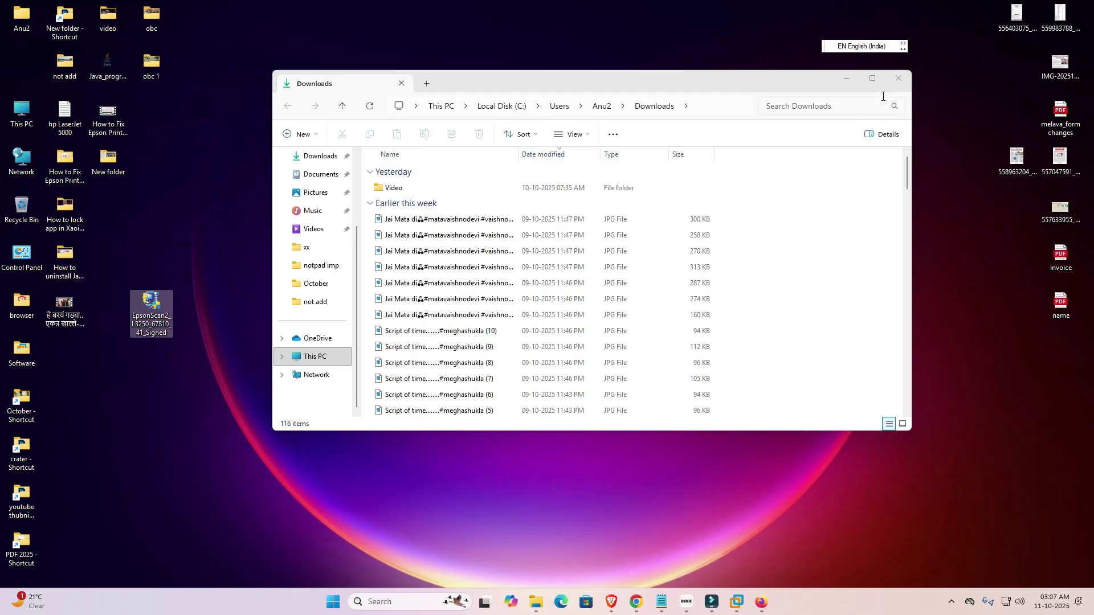
click(894, 81)
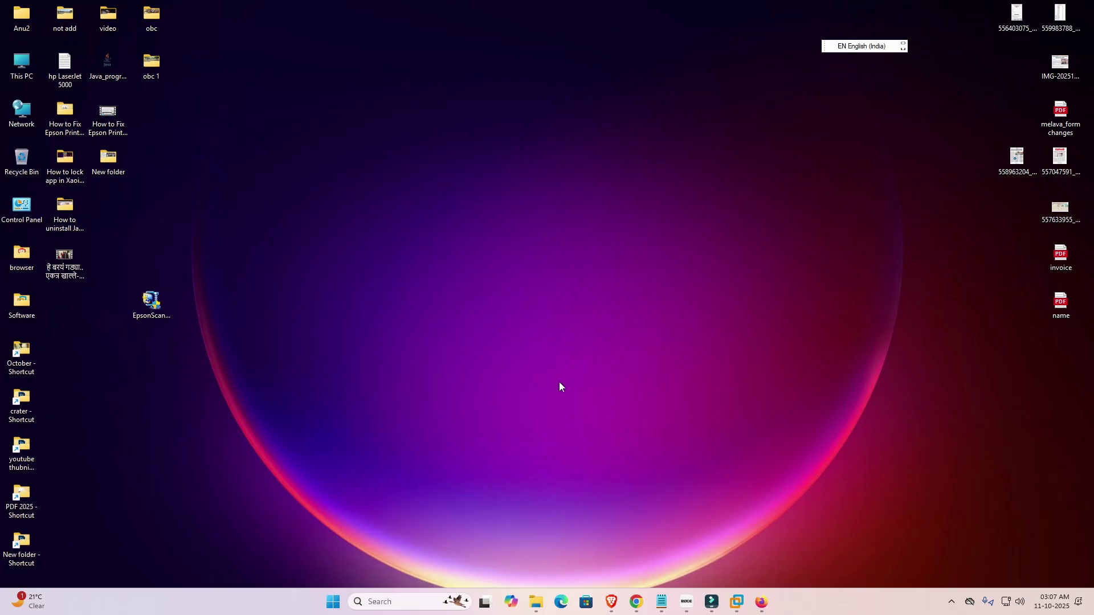
- Agree to the licence, download L3250_64bit_v38000.exe, and show it in the Downloads folder
mouse_move(643, 603)
click(660, 577)
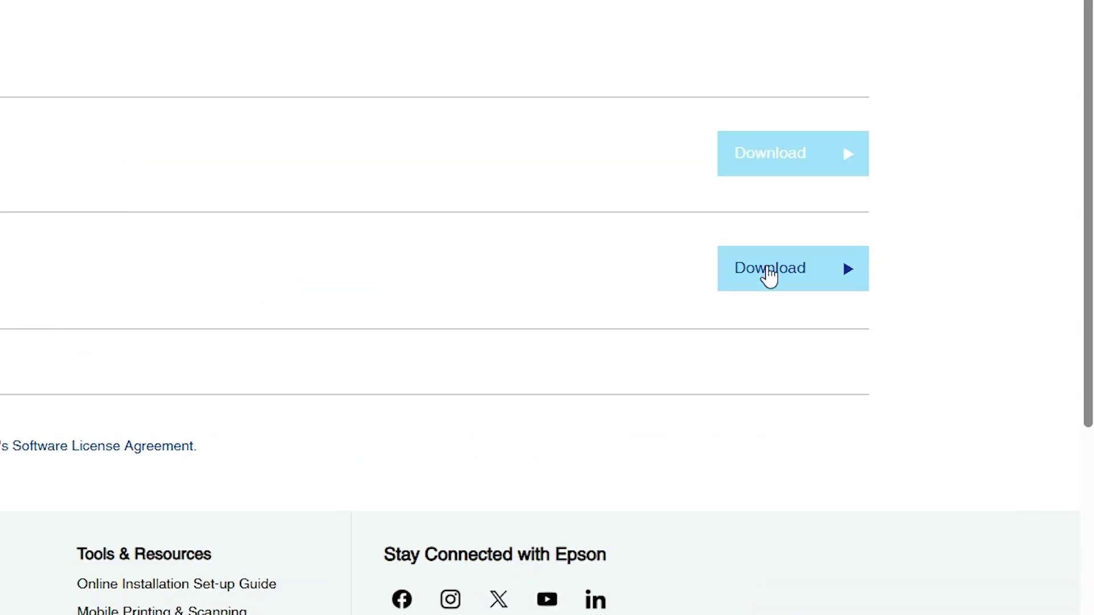
click(769, 275)
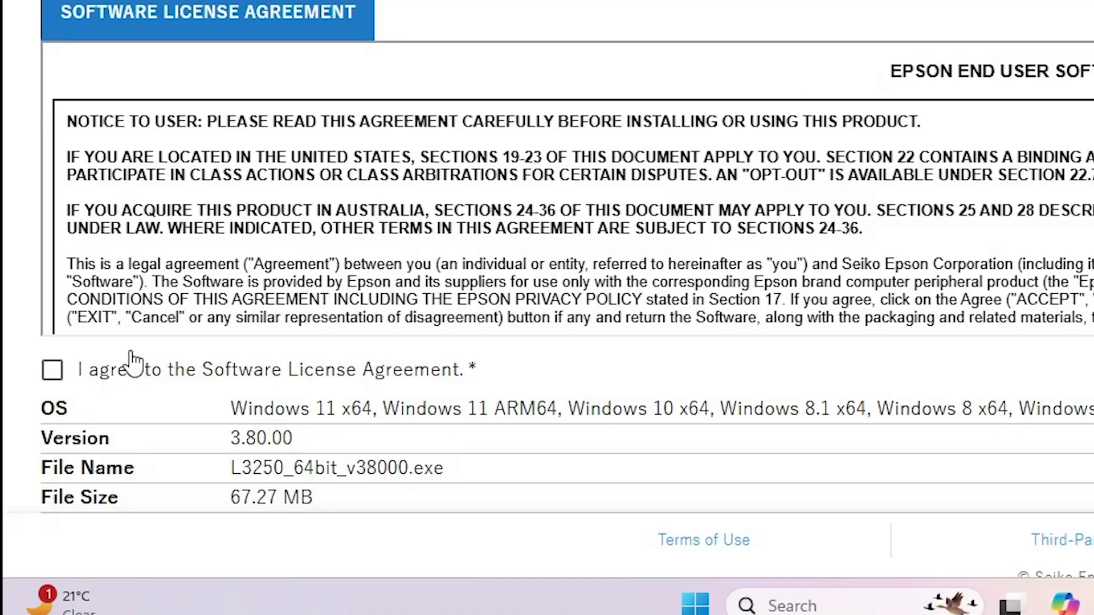
click(24, 490)
click(696, 456)
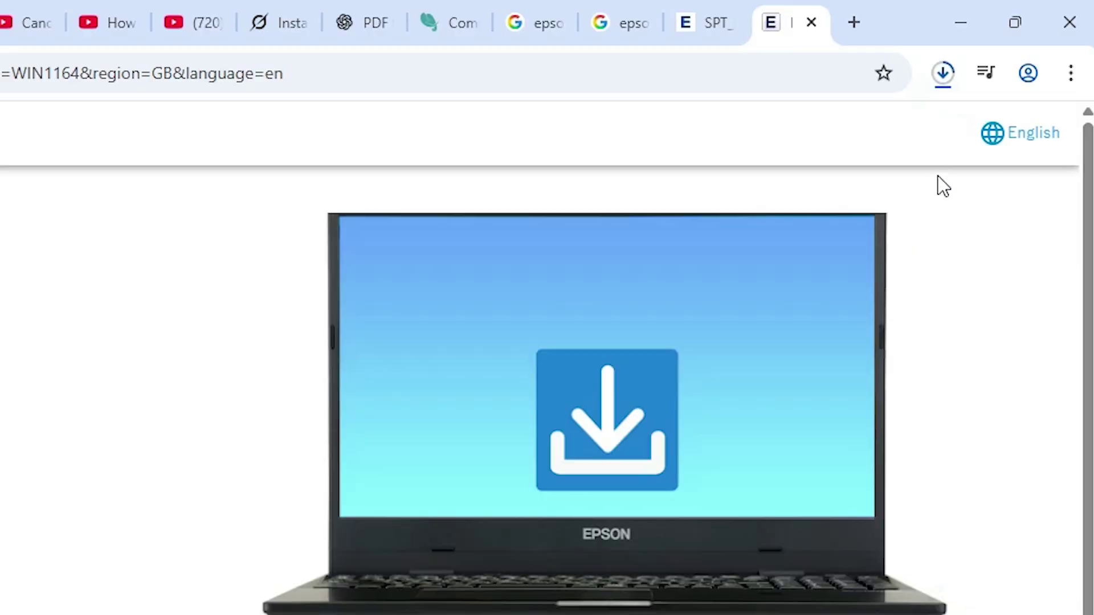
click(944, 80)
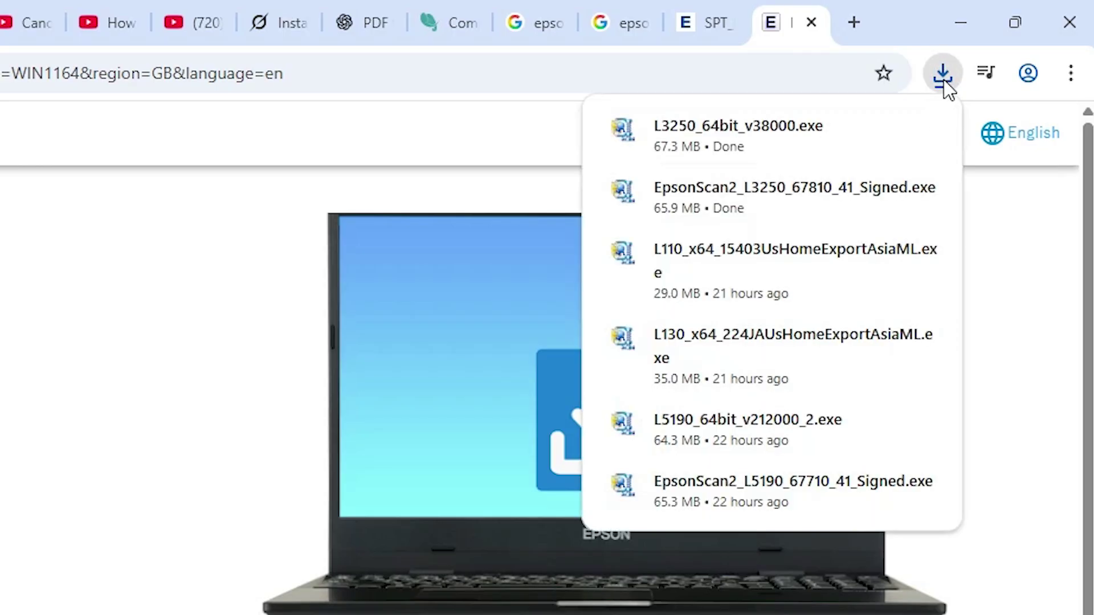
mouse_move(879, 132)
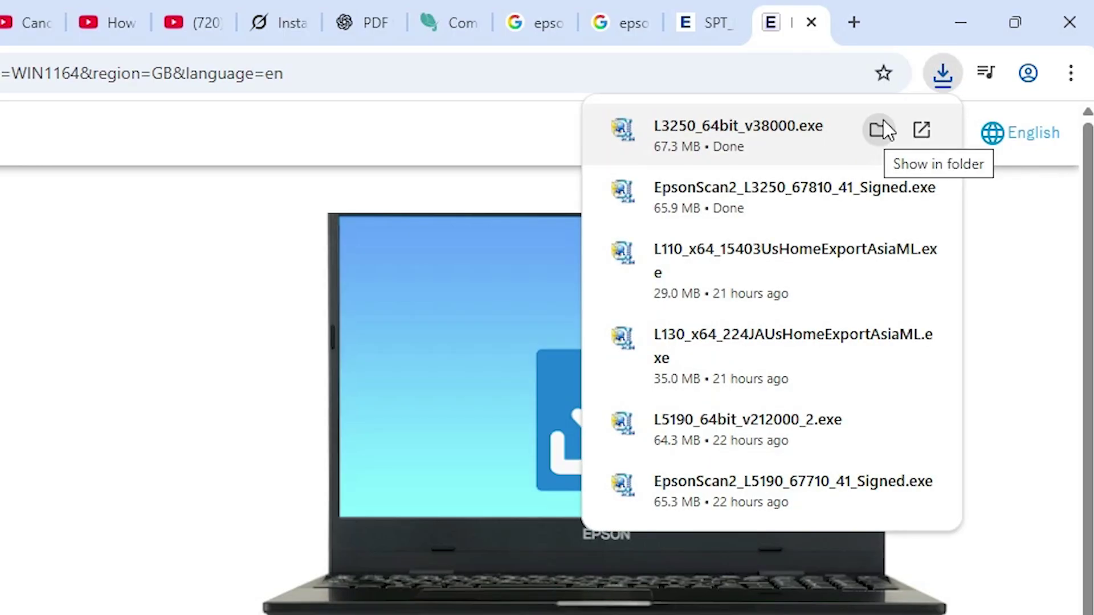
click(880, 130)
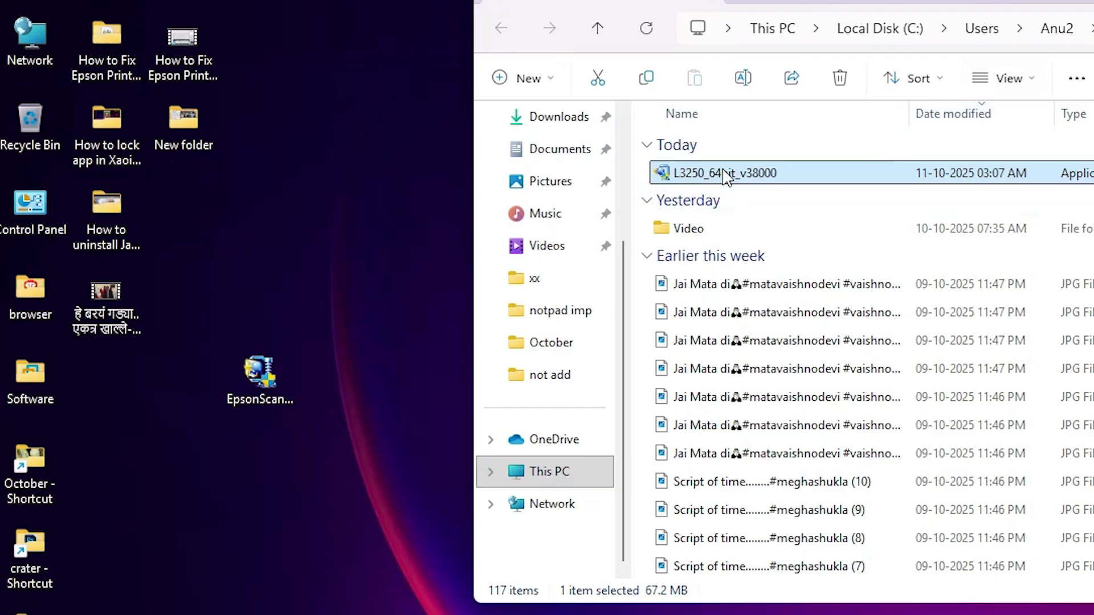
- Move L3250_64bit_v38000 to the desktop, close Explorer, and place it below the EpsonScan2 icon
drag(456, 231, 54, 609)
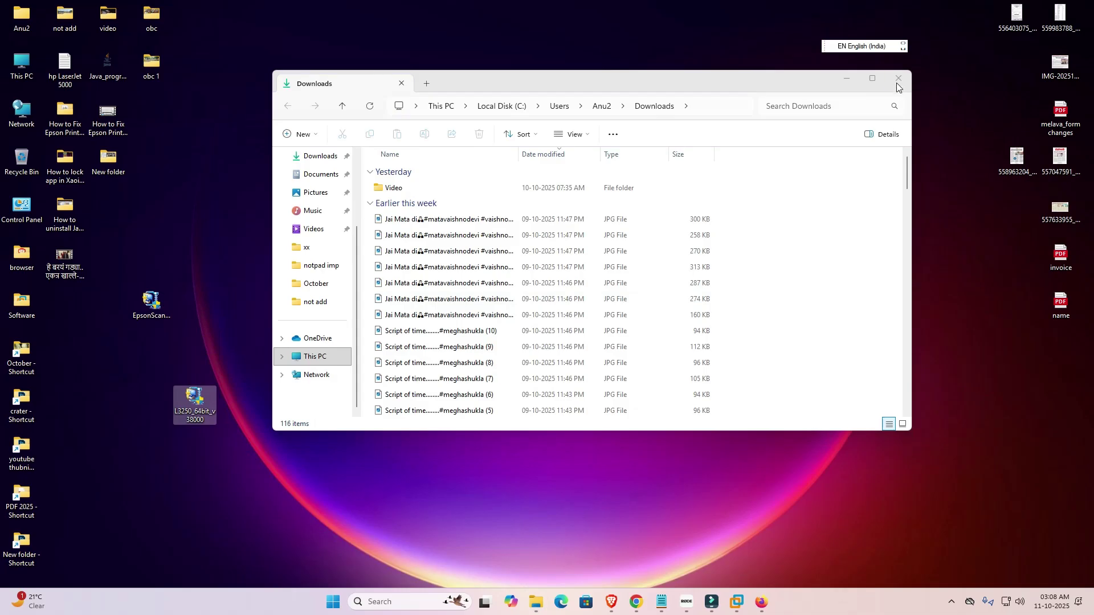
click(897, 81)
drag(205, 411, 160, 363)
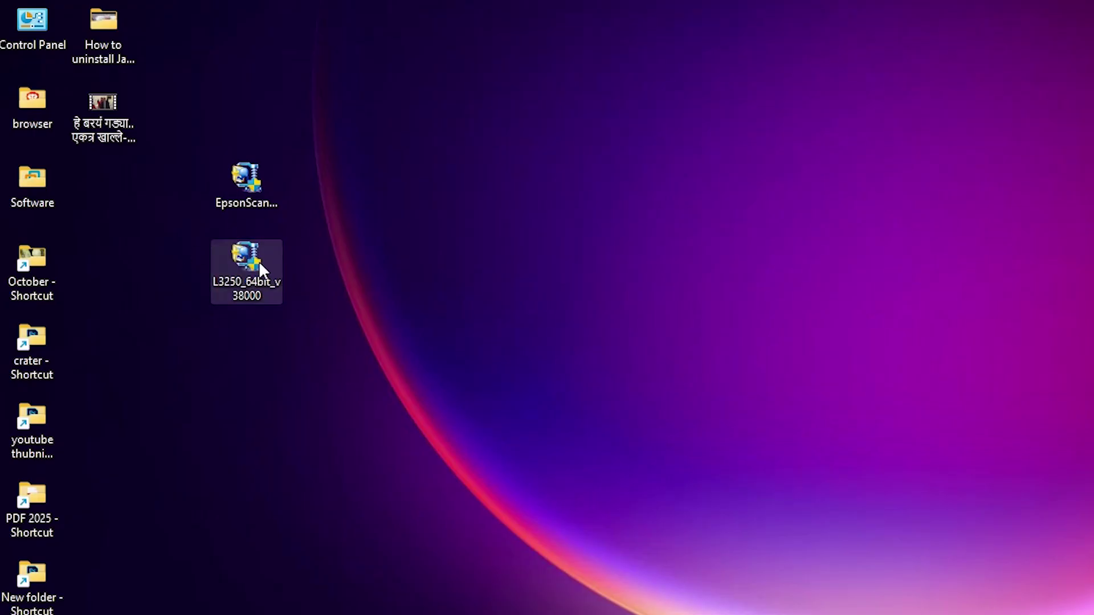
drag(337, 138, 193, 202)
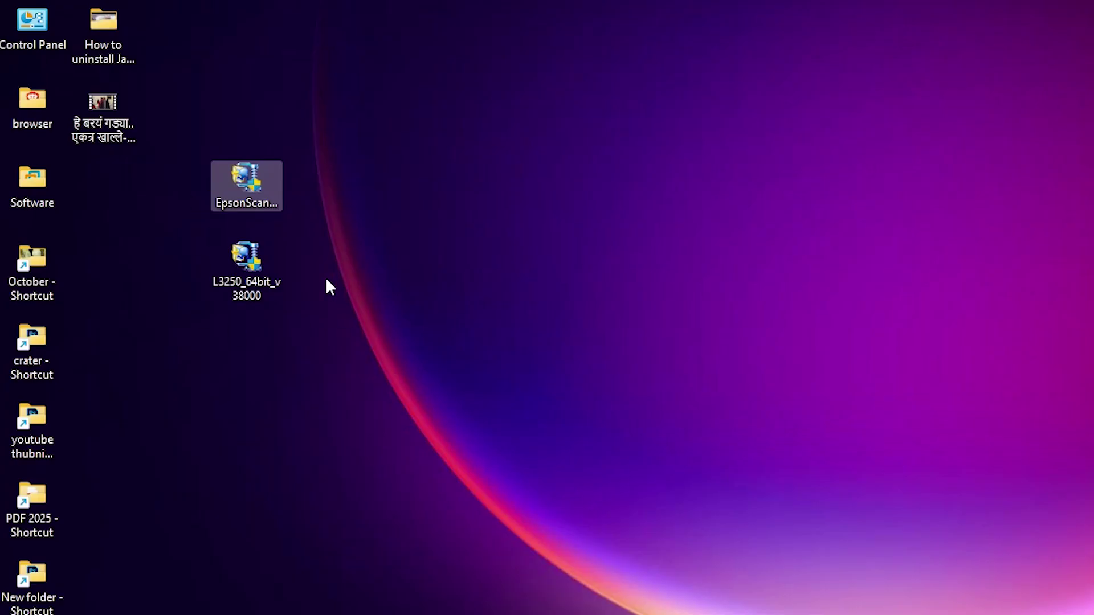
click(251, 266)
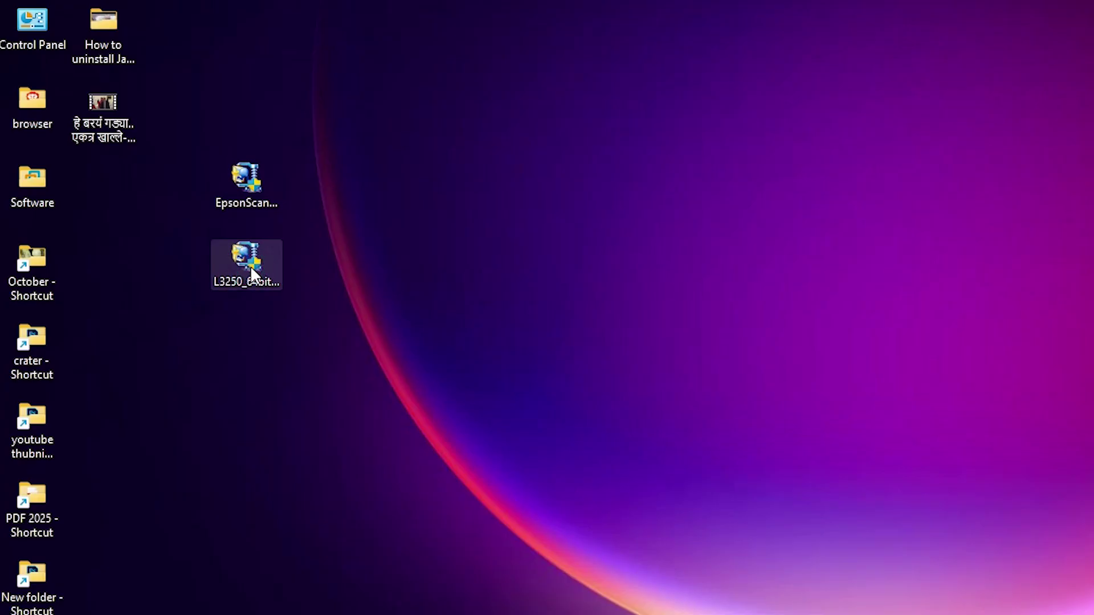
- Extract L3250_64bit_v38000.exe with WinRAR to the default location and open the extracted folder
right_click(251, 267)
click(348, 249)
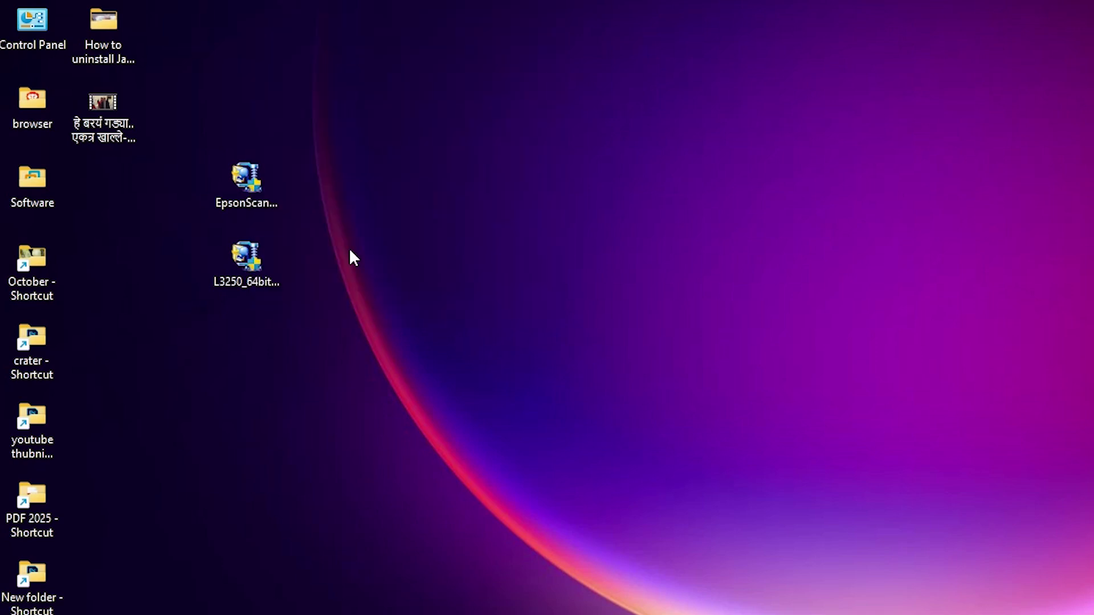
click(354, 316)
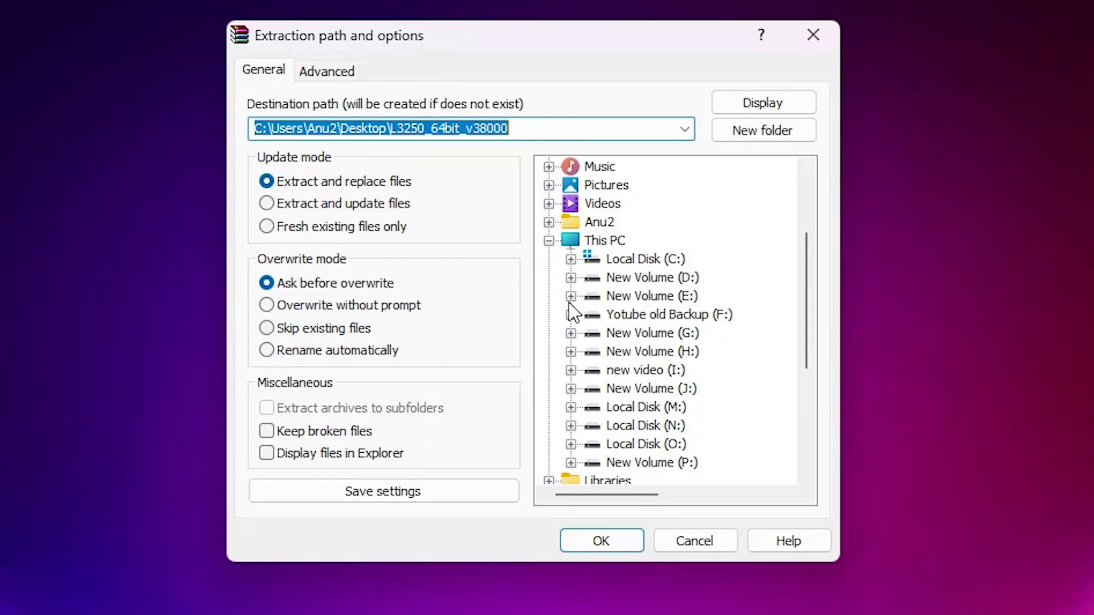
click(620, 533)
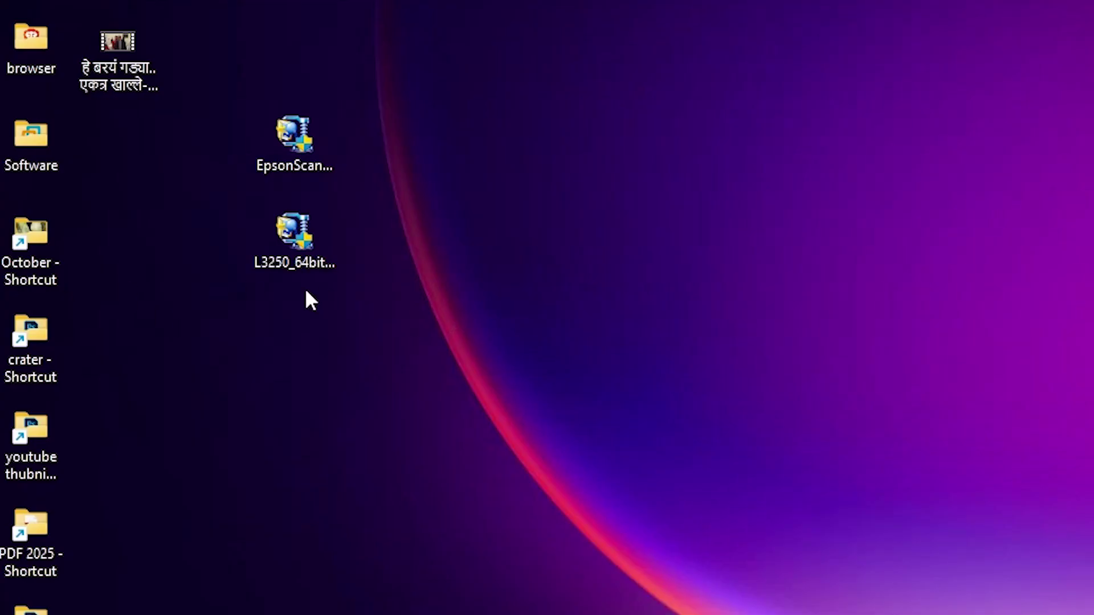
drag(96, 160, 207, 265)
double_click(206, 265)
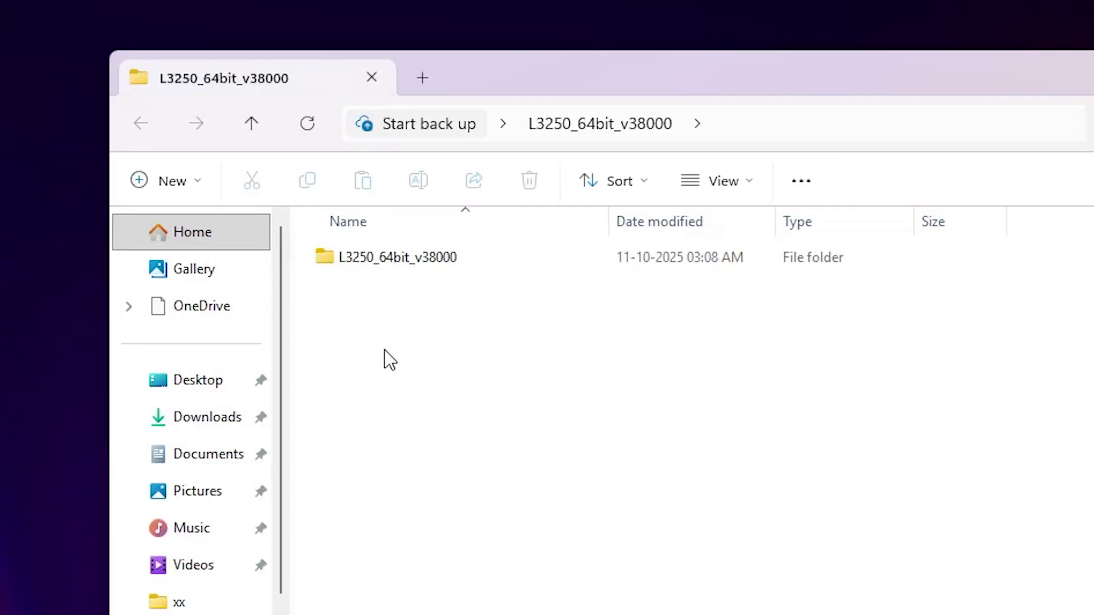
- Browse into L3250_64bit_v38000 > WINX64 to view the driver files, then return to the desktop
double_click(415, 257)
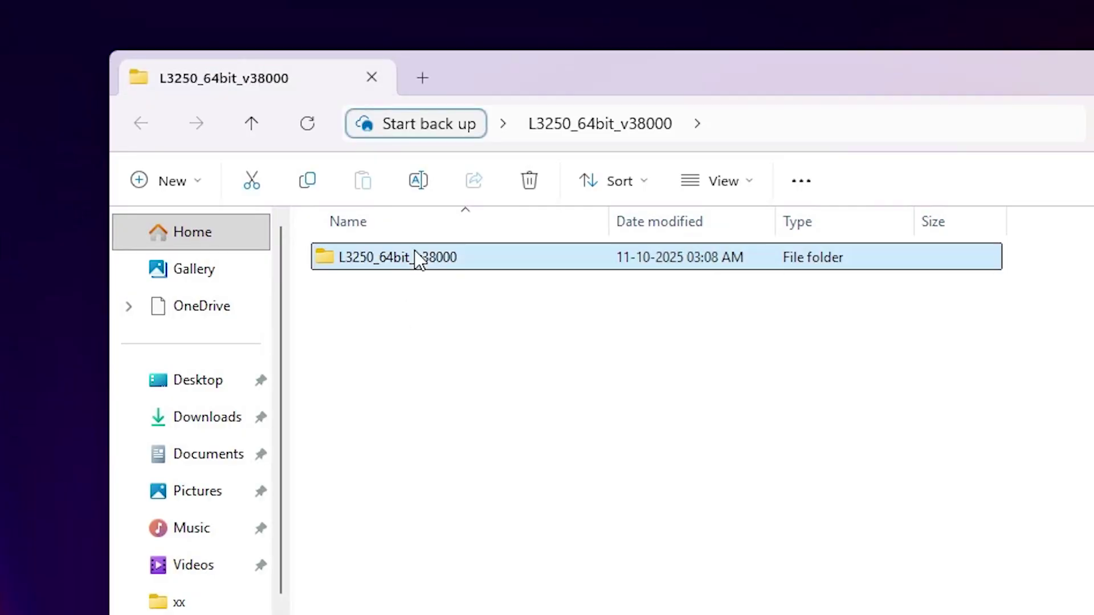
double_click(432, 255)
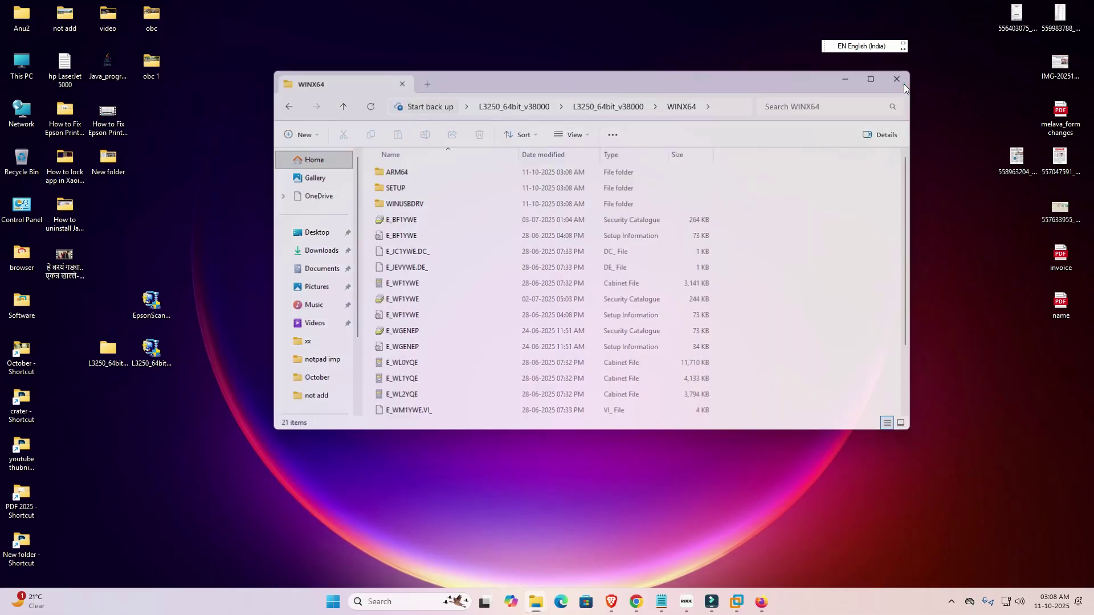
key(super+d)
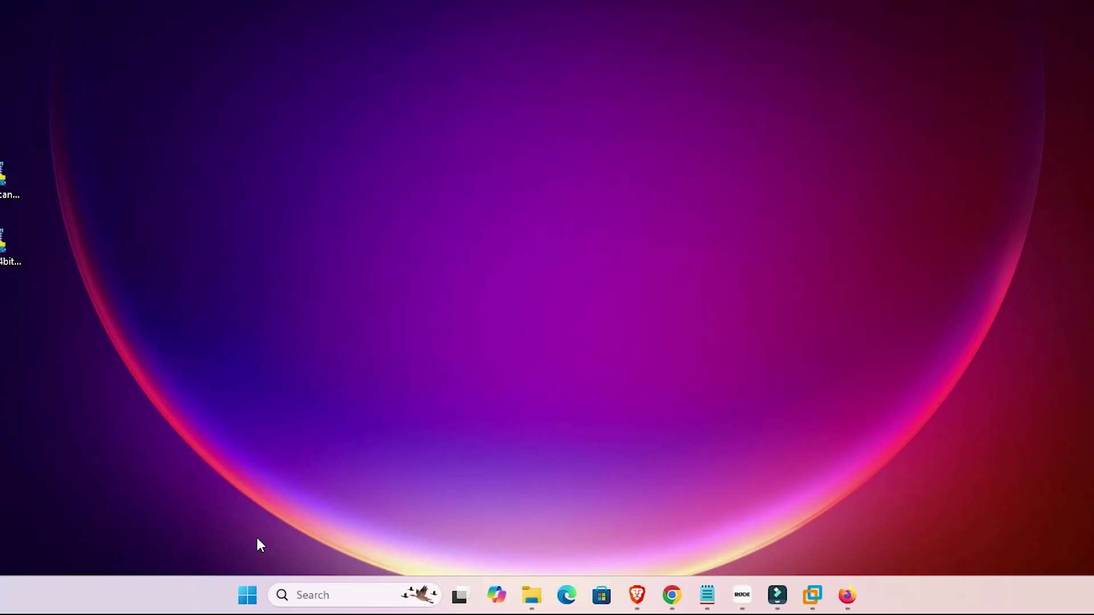
- Open Printers & scanners from a 'pr' Start search and choose Add device, then 'Add a new device manually'
click(248, 595)
text(pr)
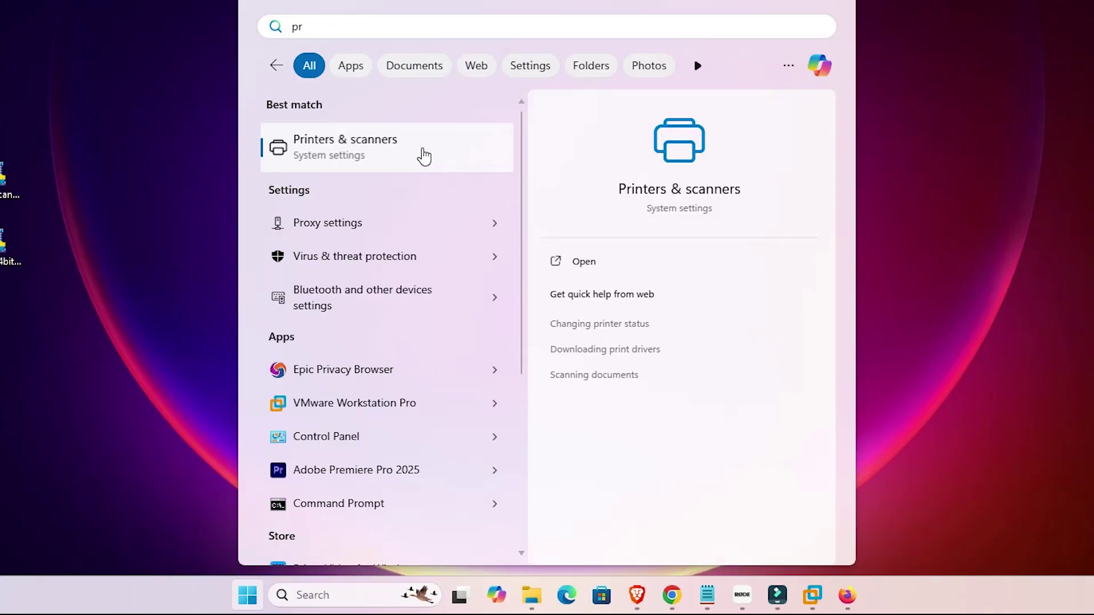
click(422, 154)
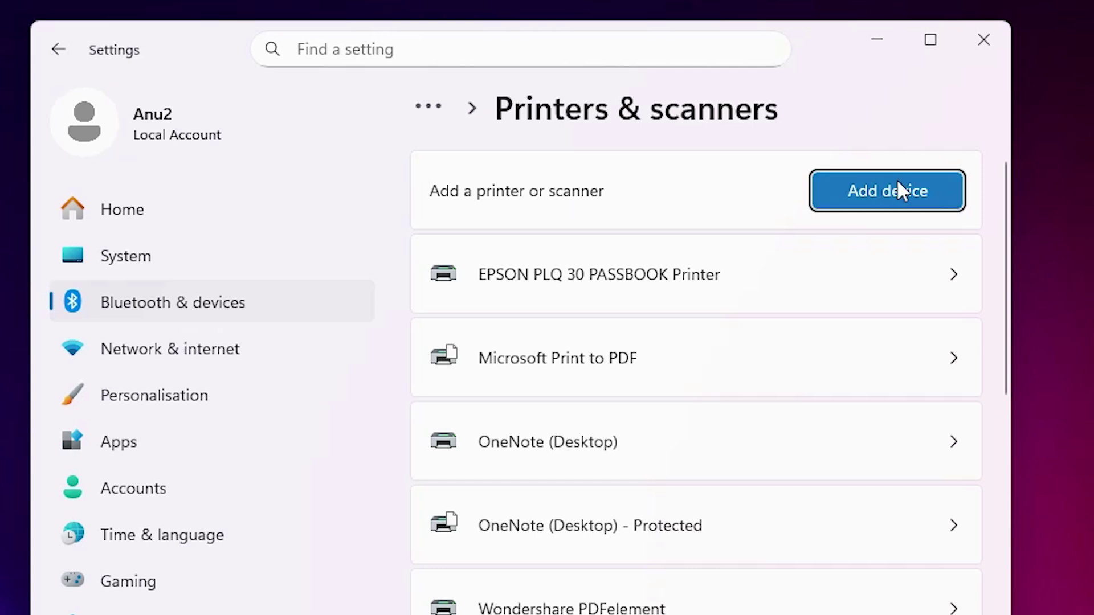
click(931, 193)
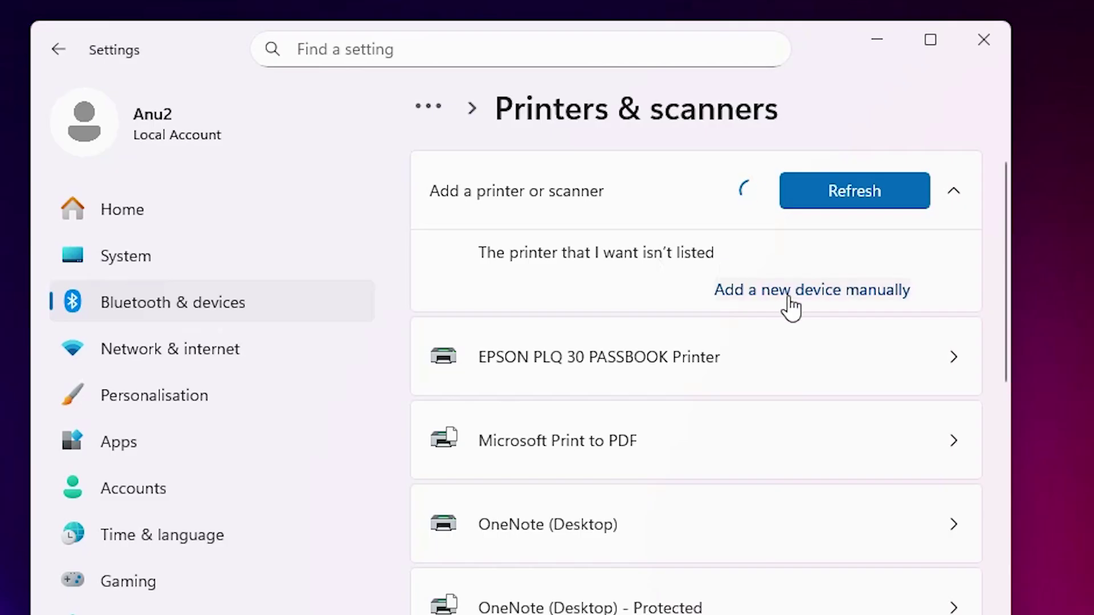
click(858, 302)
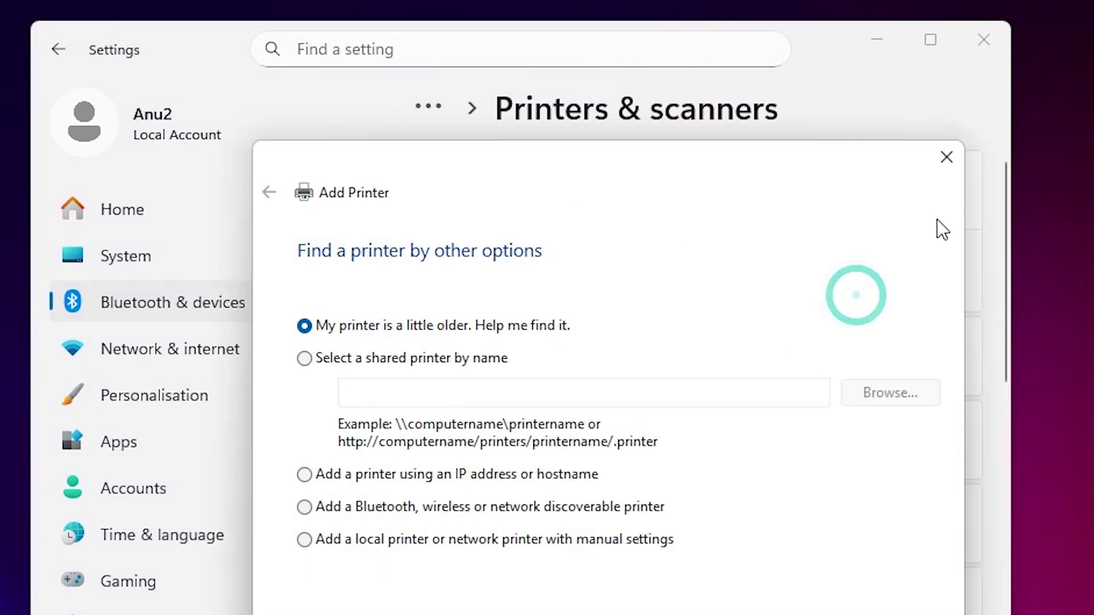
- Close Settings and add a local printer with manual settings on the existing USB_001 (Local Port)
click(984, 39)
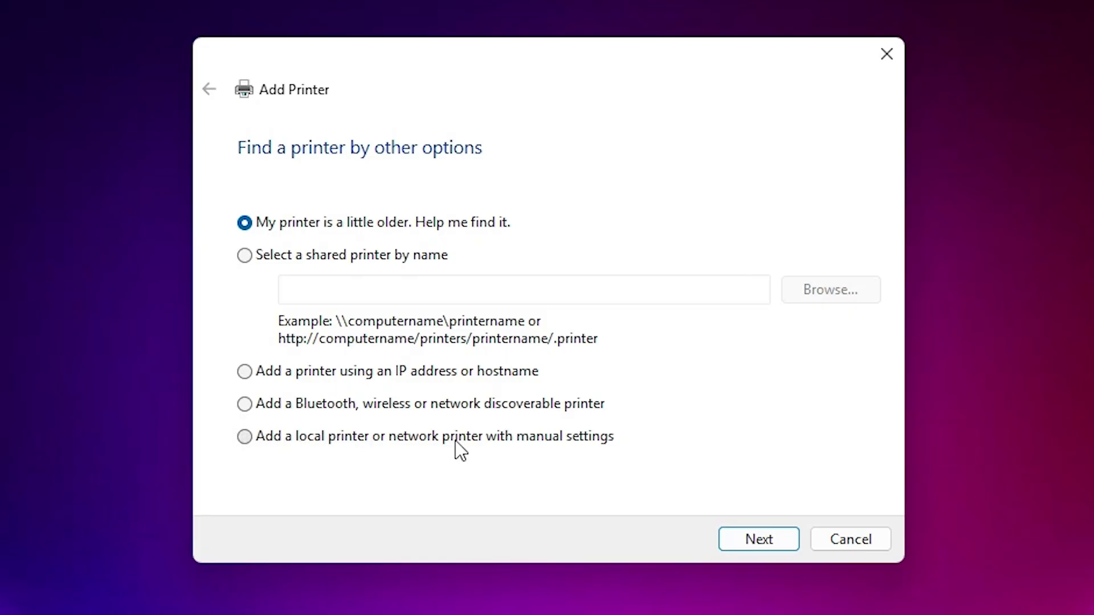
click(556, 438)
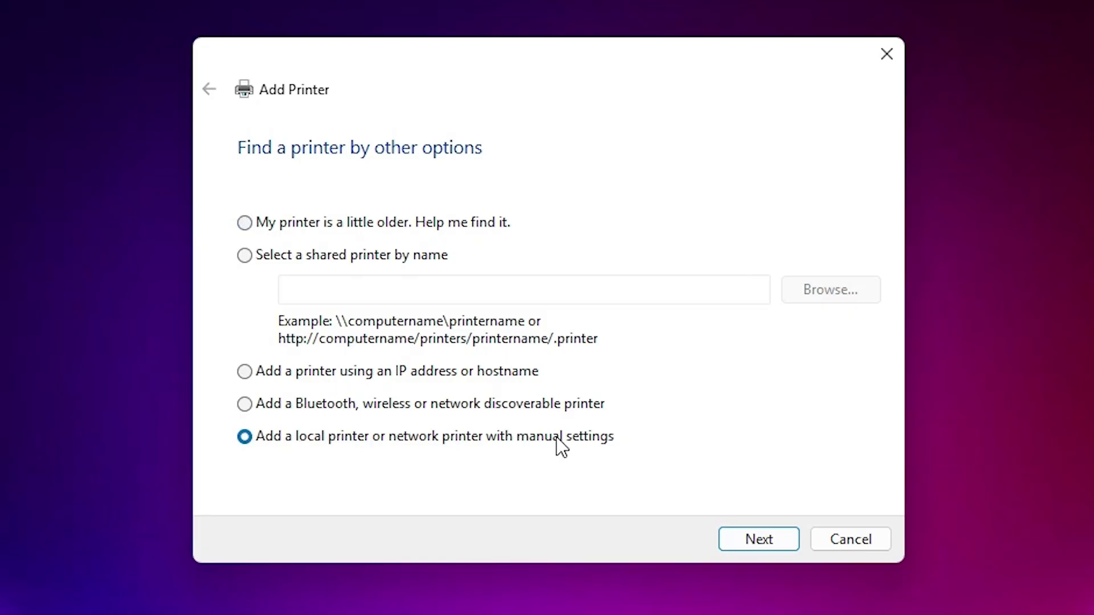
click(775, 540)
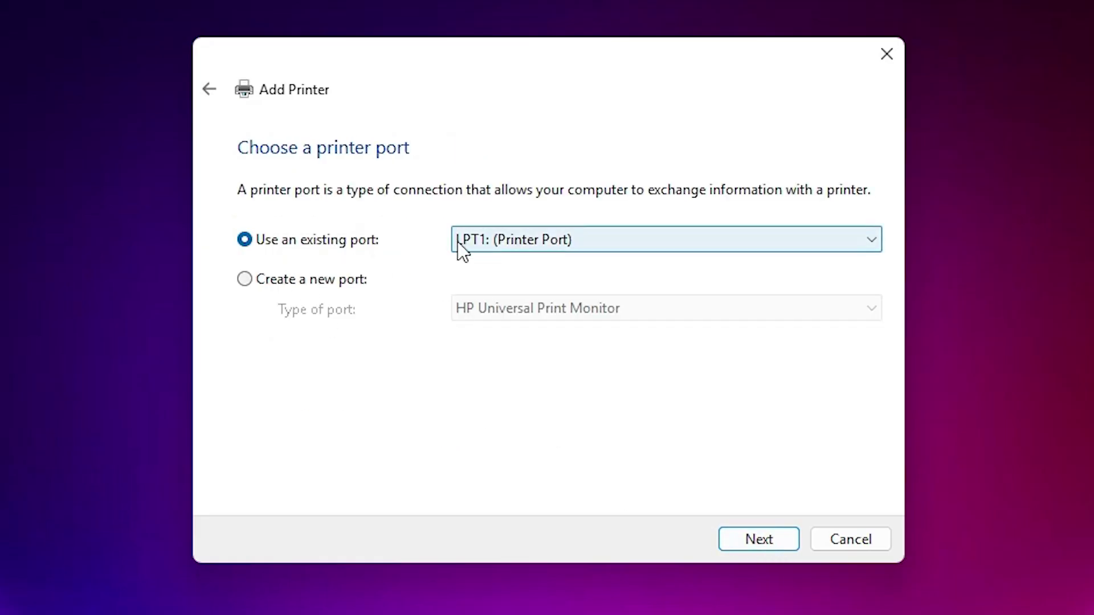
click(655, 238)
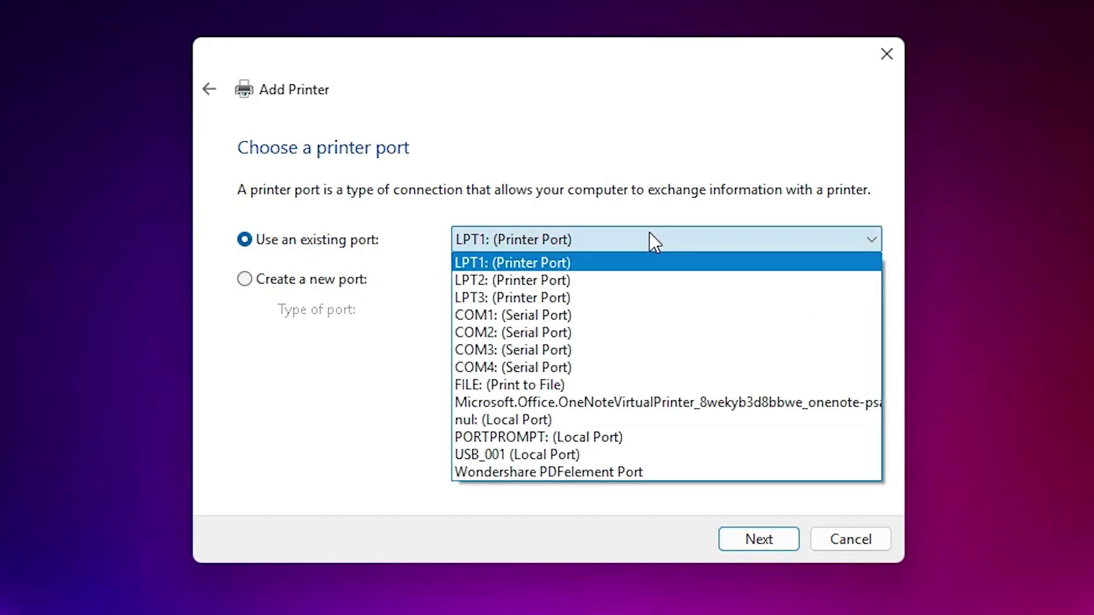
click(589, 456)
click(770, 538)
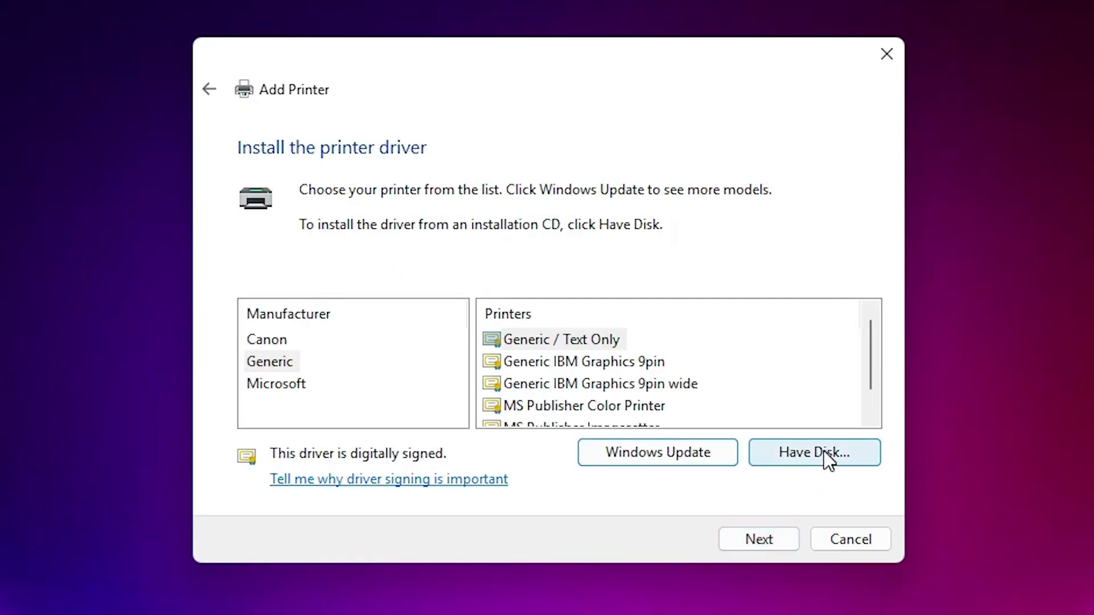
- Use Have Disk to load E_BF1YWE.INF from Desktop > L3250_64bit_v38000 > L3250_64bit_v38000 > WINX64
click(825, 456)
click(766, 415)
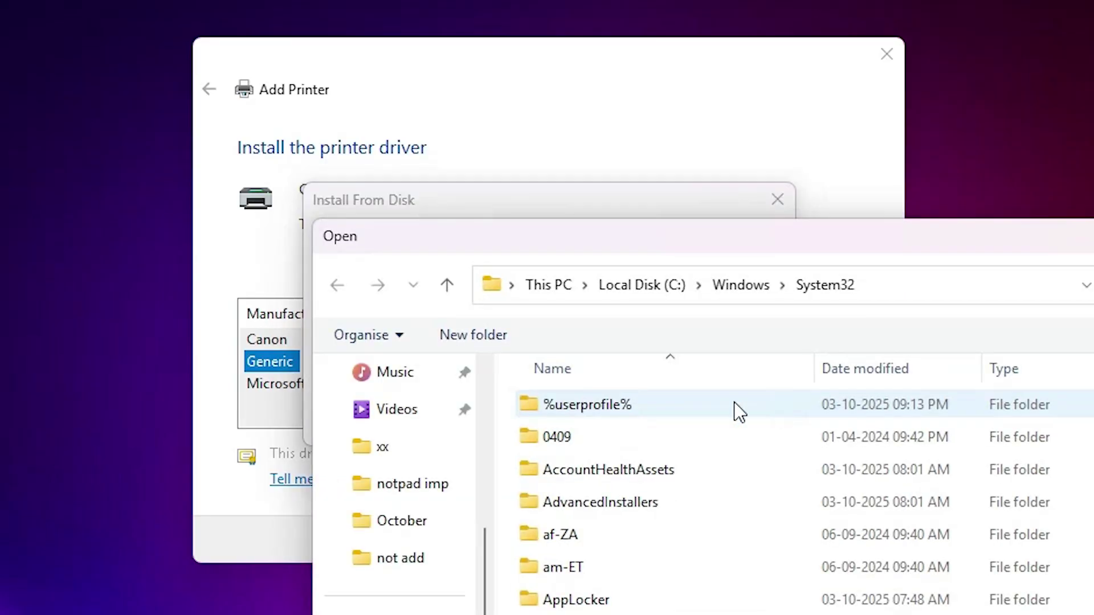
scroll(440, 589, up, 5)
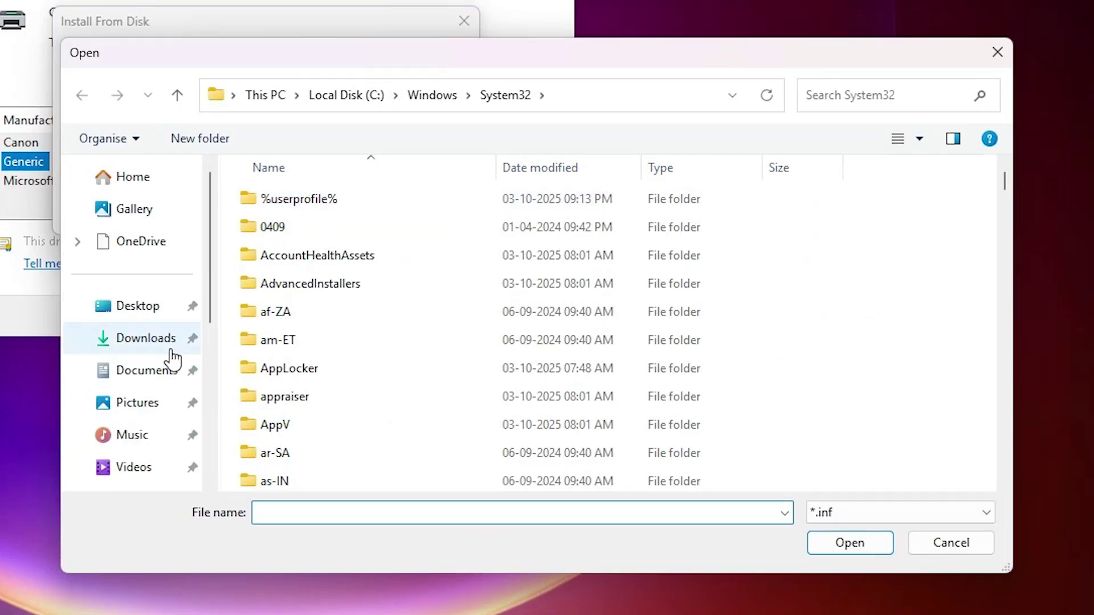
click(159, 320)
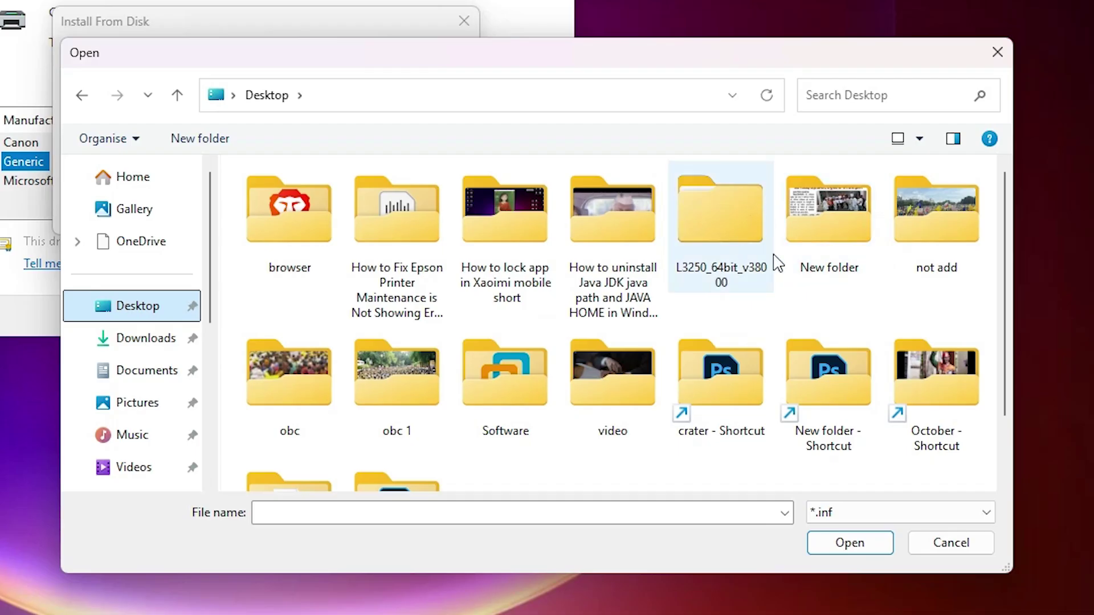
double_click(739, 222)
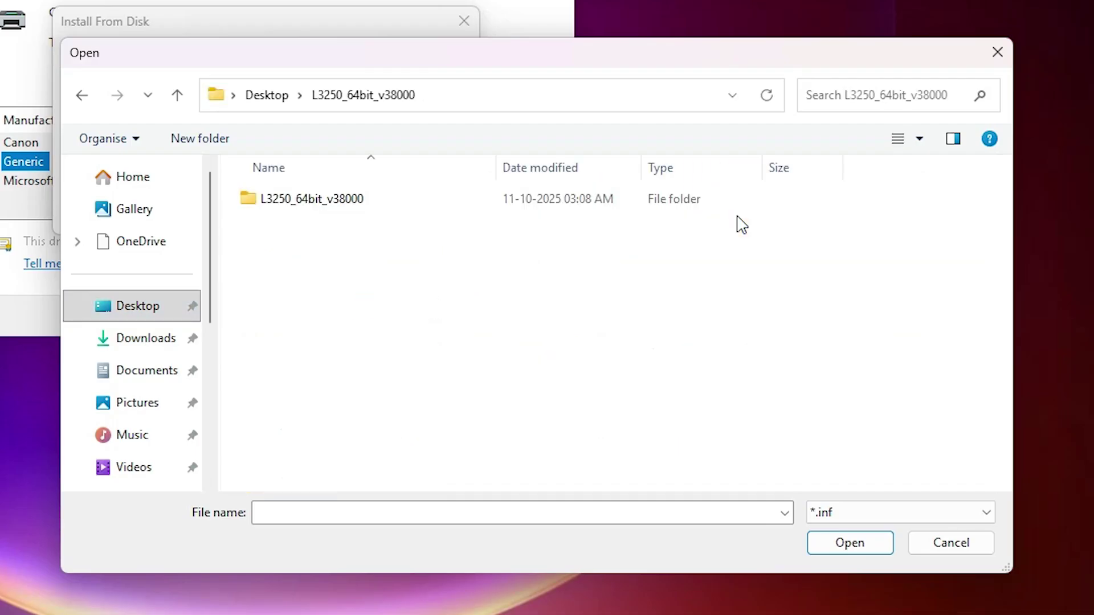
double_click(324, 202)
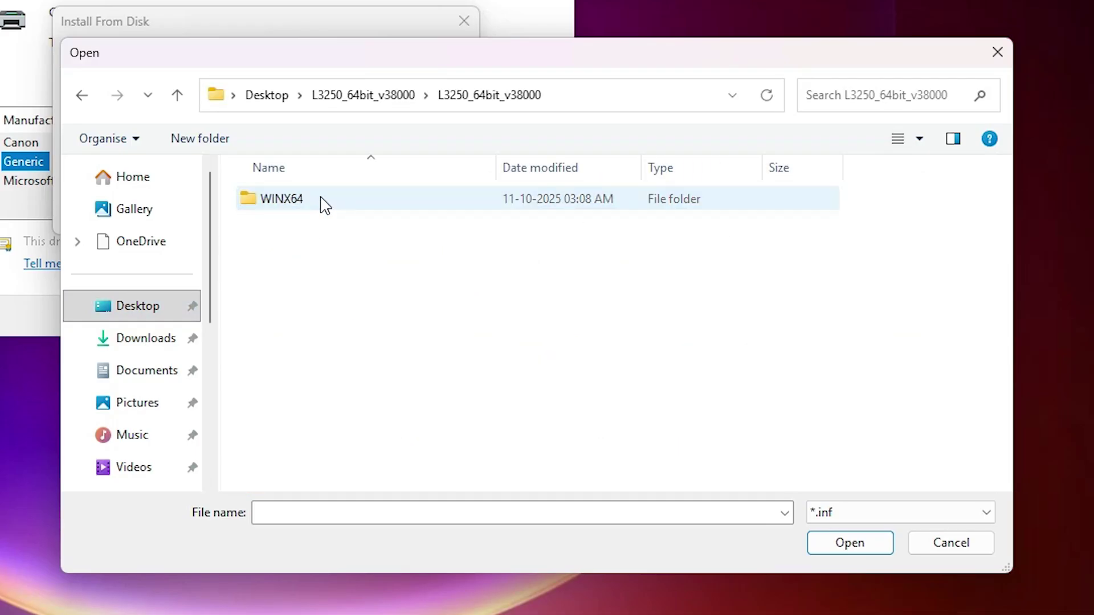
double_click(285, 200)
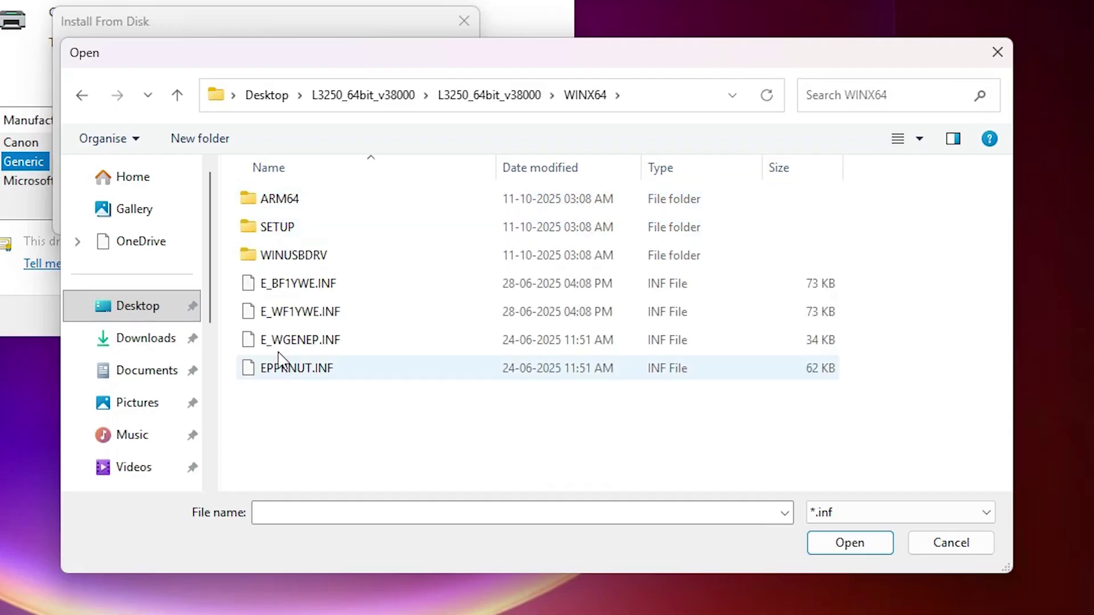
click(296, 287)
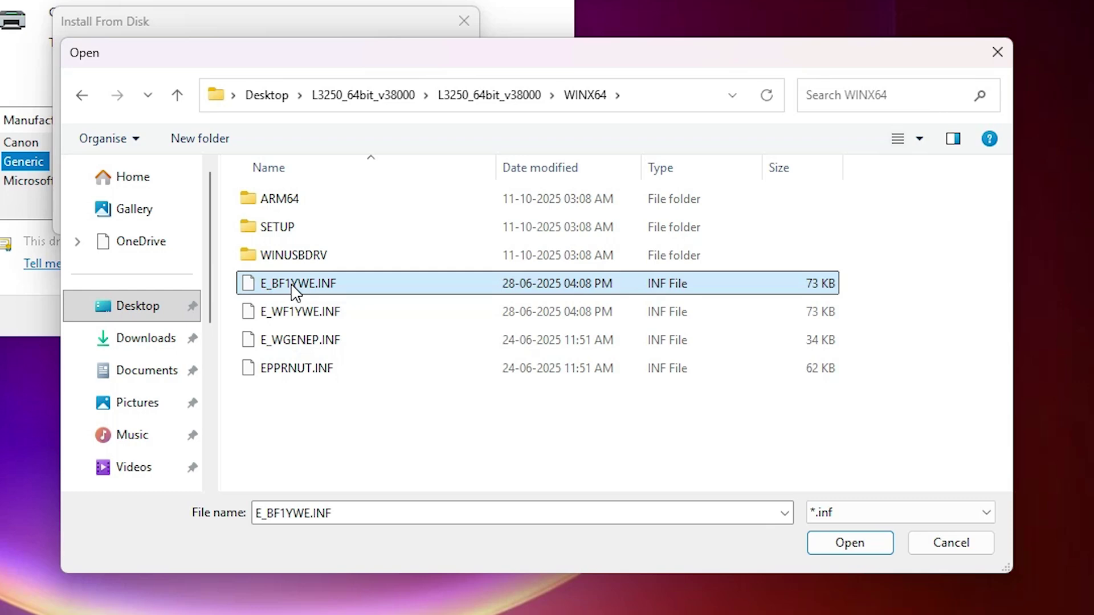
click(839, 547)
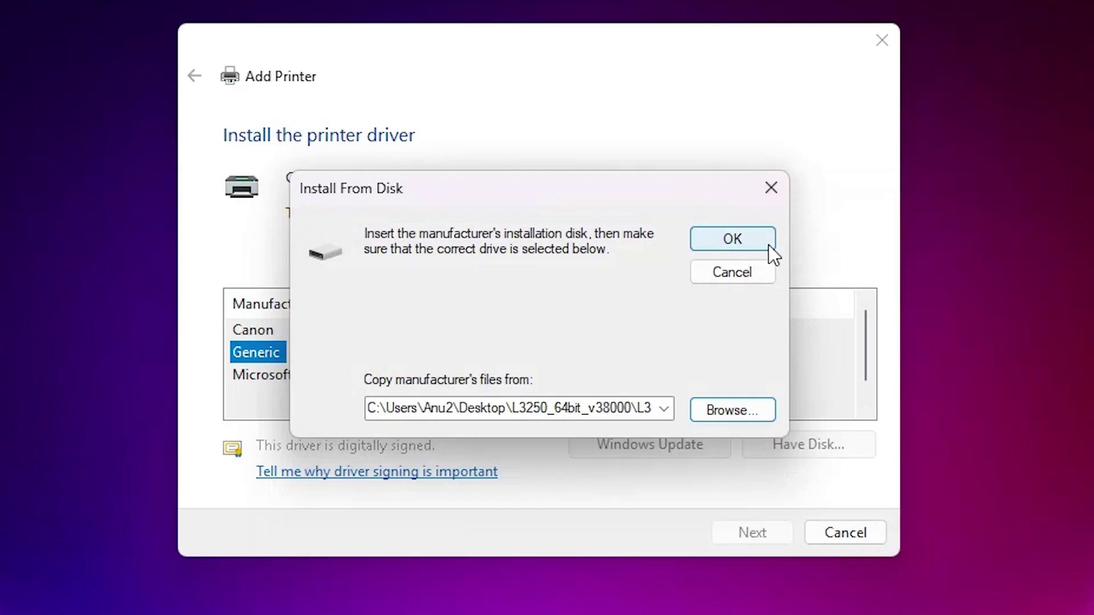
click(469, 69)
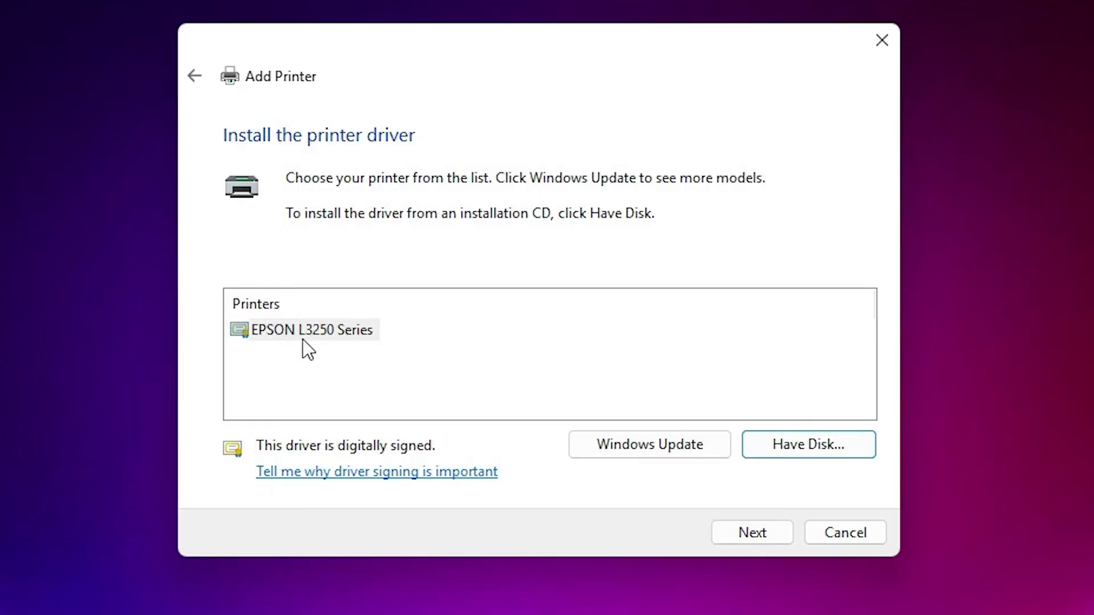
- Choose the EPSON L3250 Series driver, rename the printer 'EPSON L3251', and leave it unshared
click(349, 335)
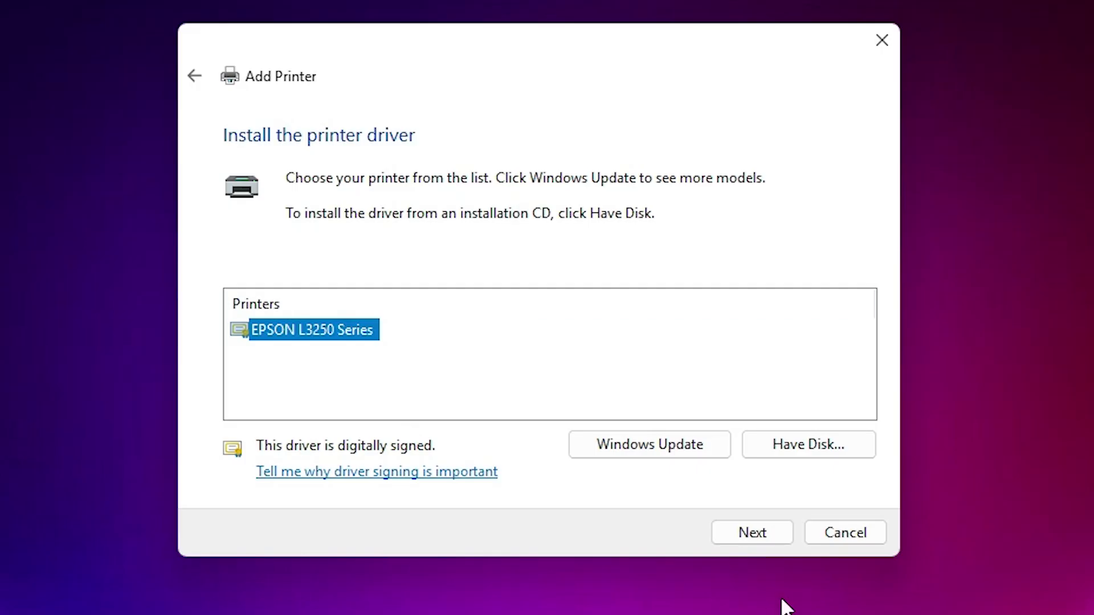
click(749, 531)
click(451, 181)
drag(451, 181, 584, 195)
text(1)
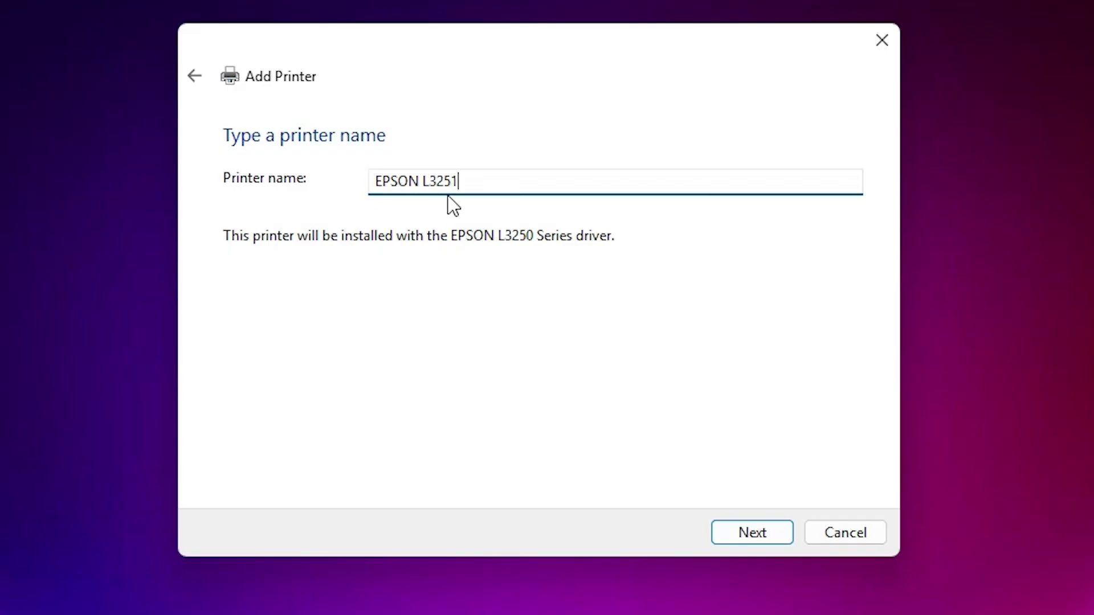
click(771, 545)
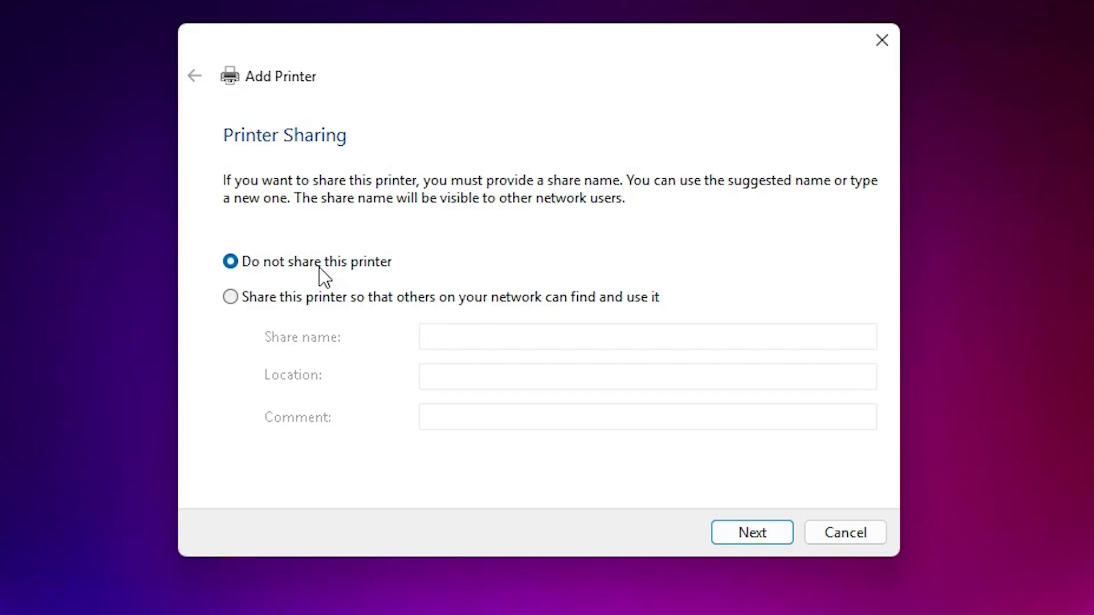
click(750, 531)
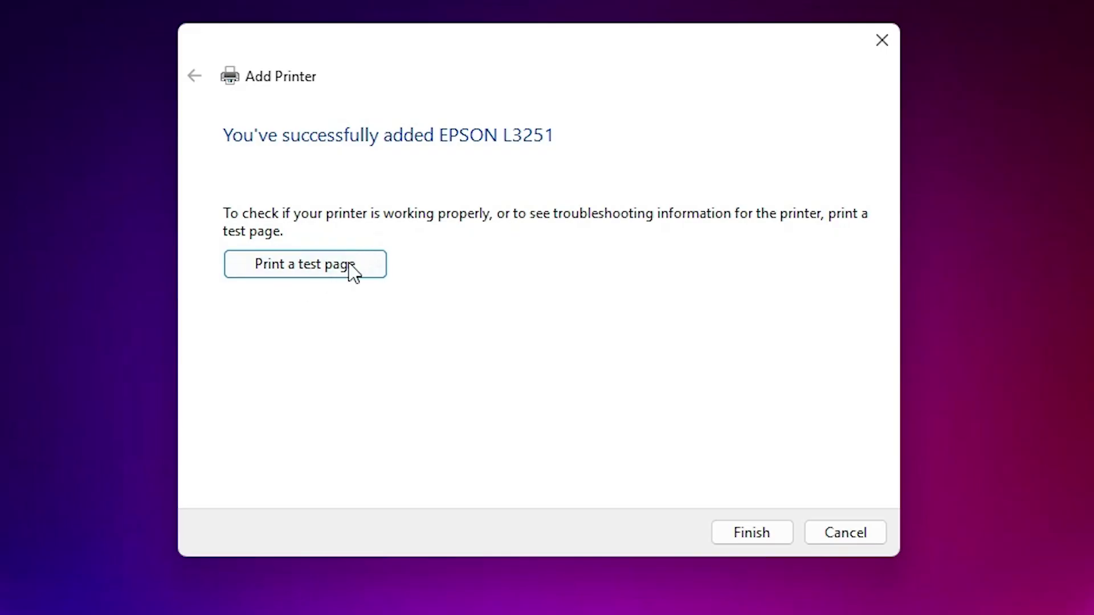
- Close the finished Add Printer wizard and run the EpsonScan installer as administrator
click(765, 537)
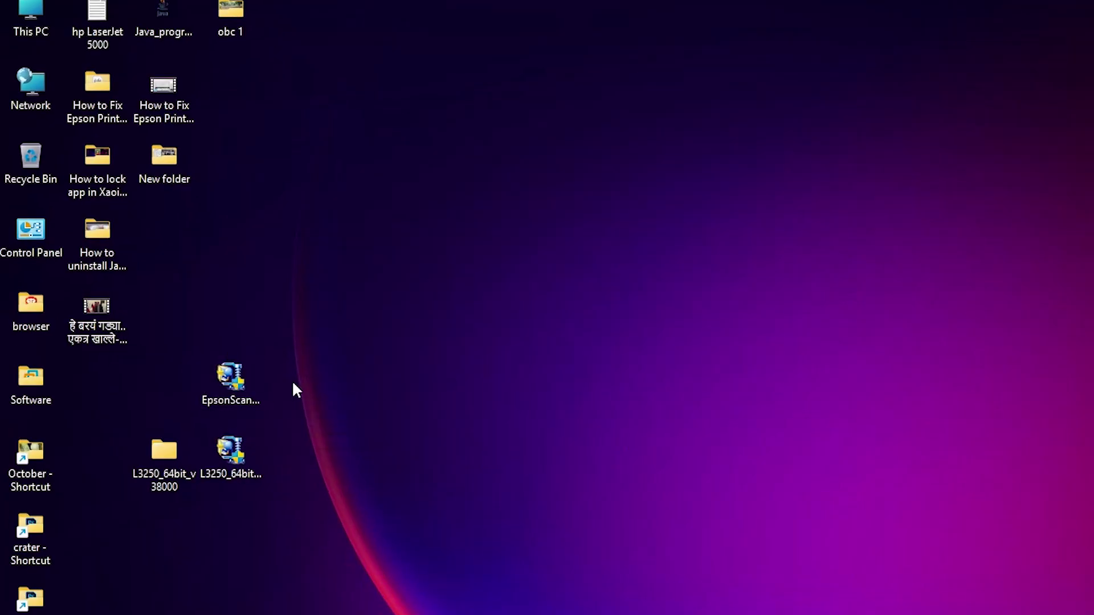
right_click(226, 381)
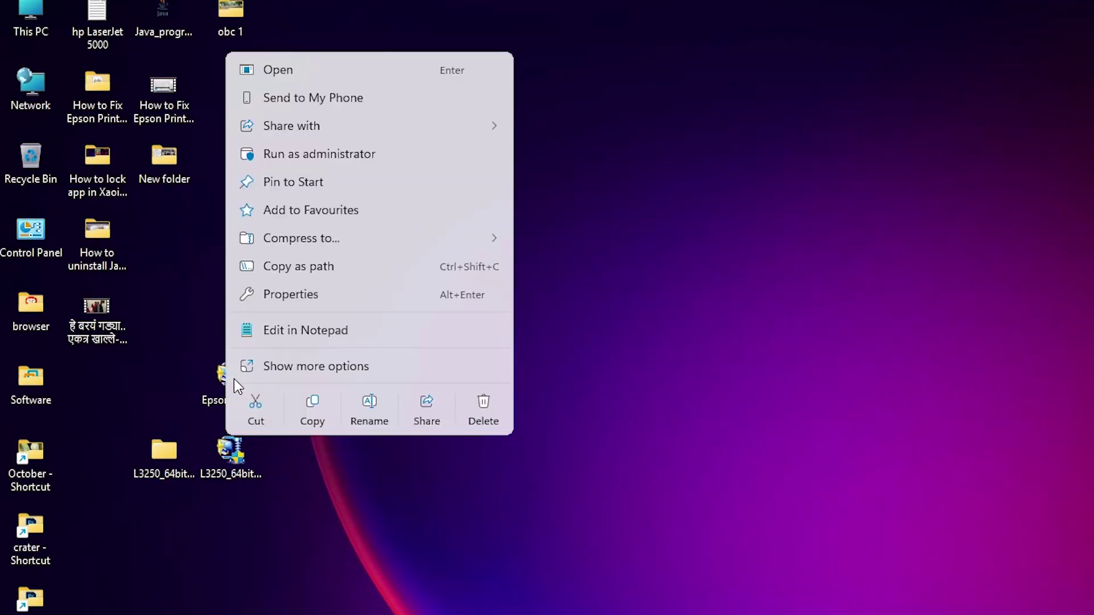
click(351, 155)
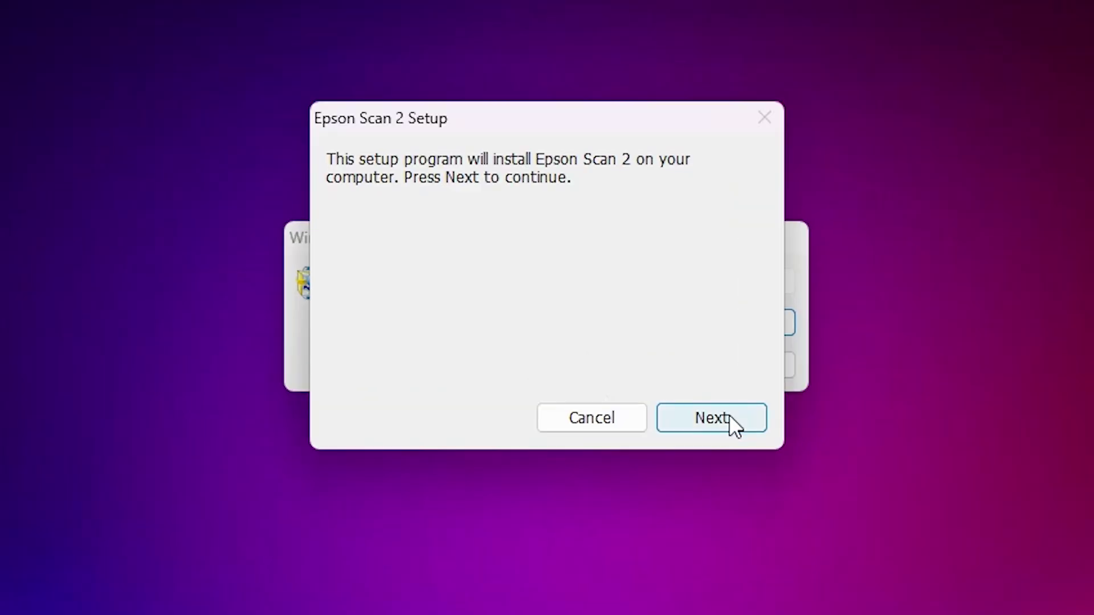
- Accept the Epson Scan 2 licence agreement, install it, and finish the setup
click(713, 418)
click(445, 428)
click(714, 456)
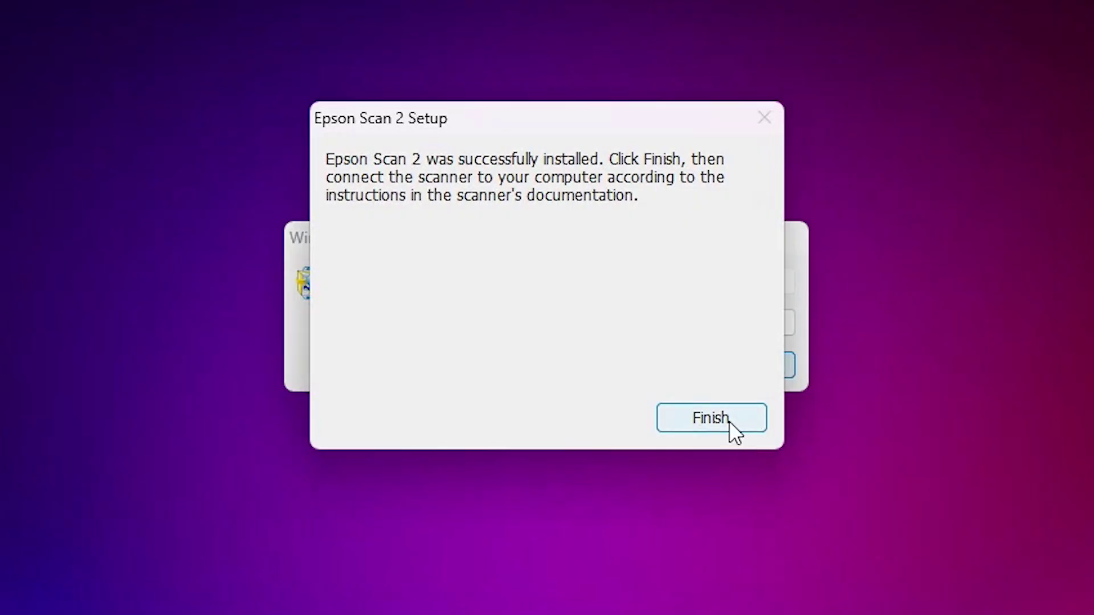
click(723, 420)
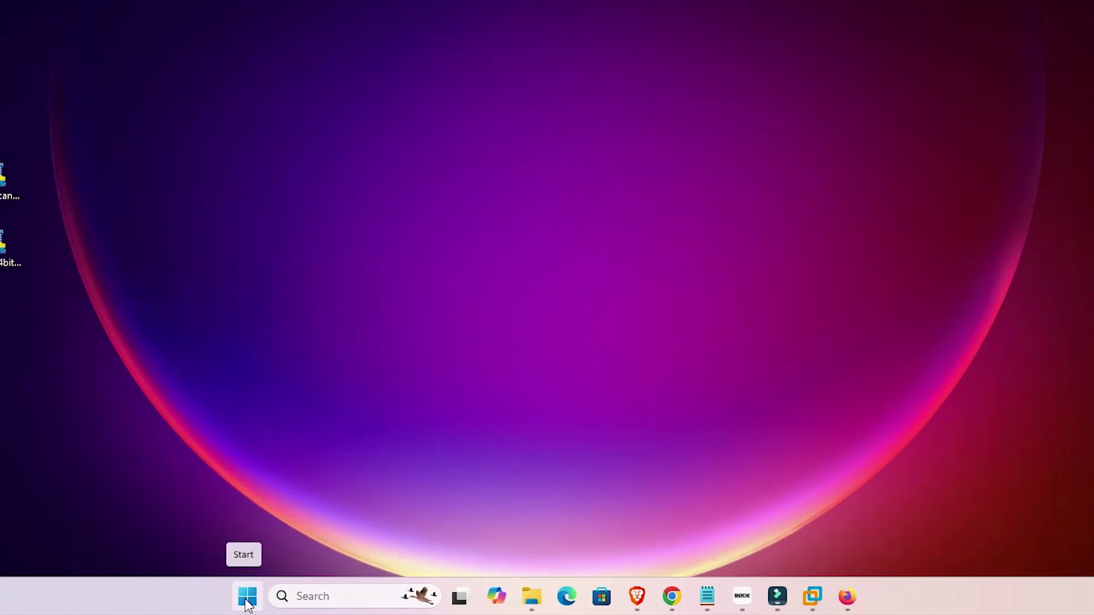
- Search Start for 'pr' and open the Printers & scanners settings page
click(334, 604)
text(pr)
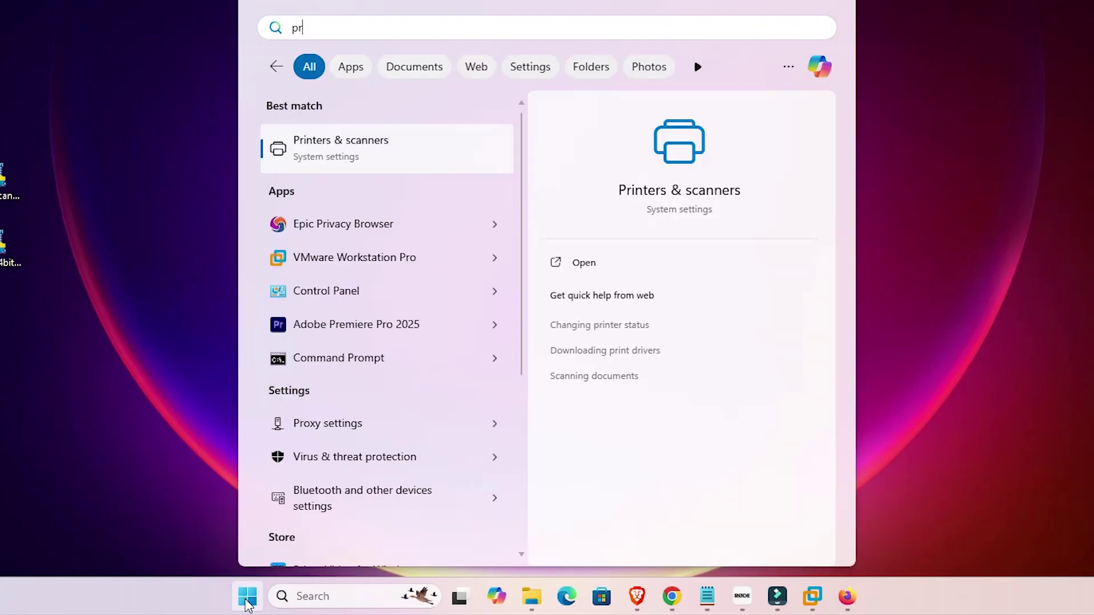
click(391, 157)
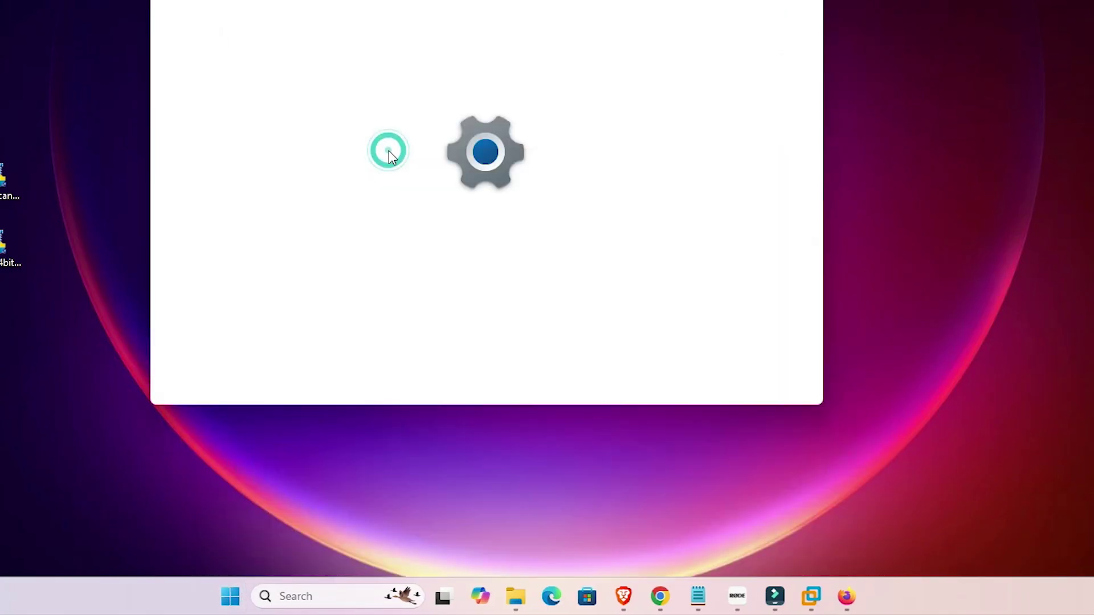